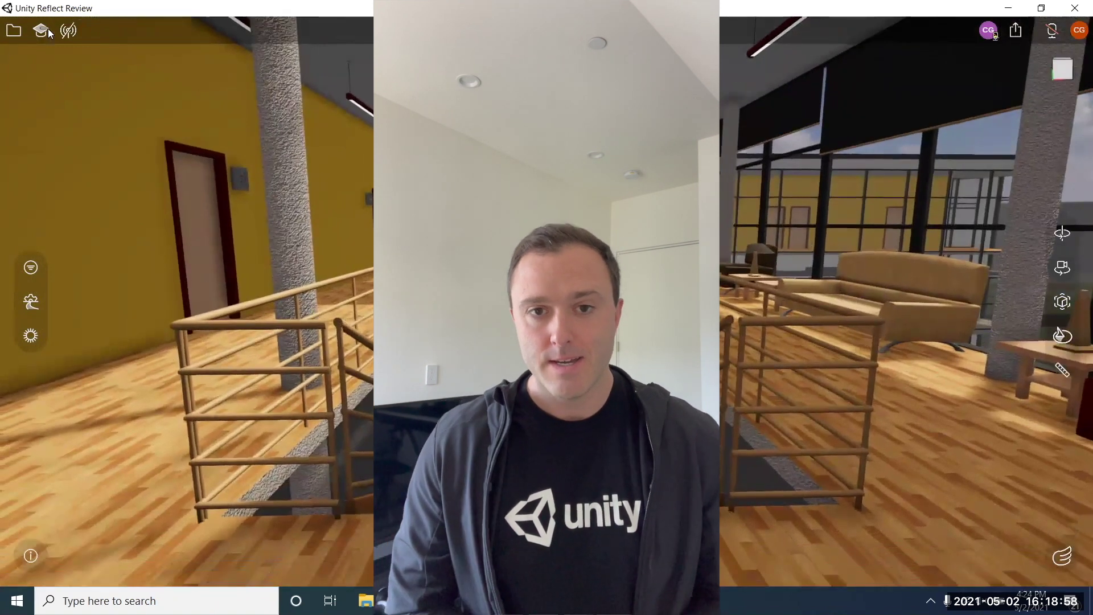
- Look over the list of available projects and return to the open model
{"action": "left_click", "coordinate": [13, 30]}
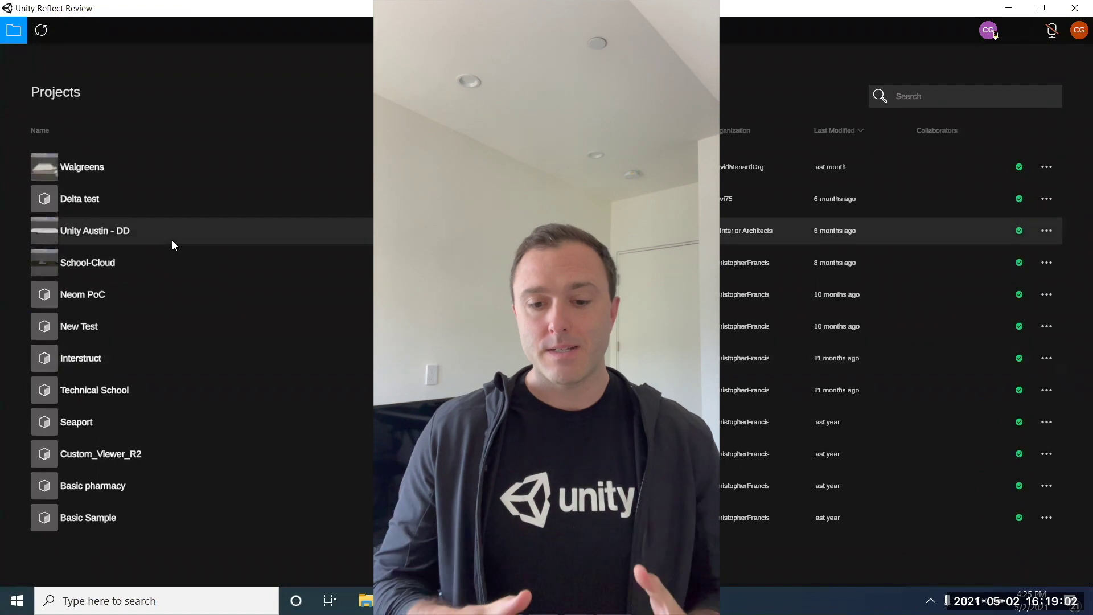
{"action": "left_click", "coordinate": [11, 32]}
- Enter help mode, review the explanations for filters, scene options, navigation mode and the navigation cube, and exit help mode
{"action": "left_click", "coordinate": [41, 31]}
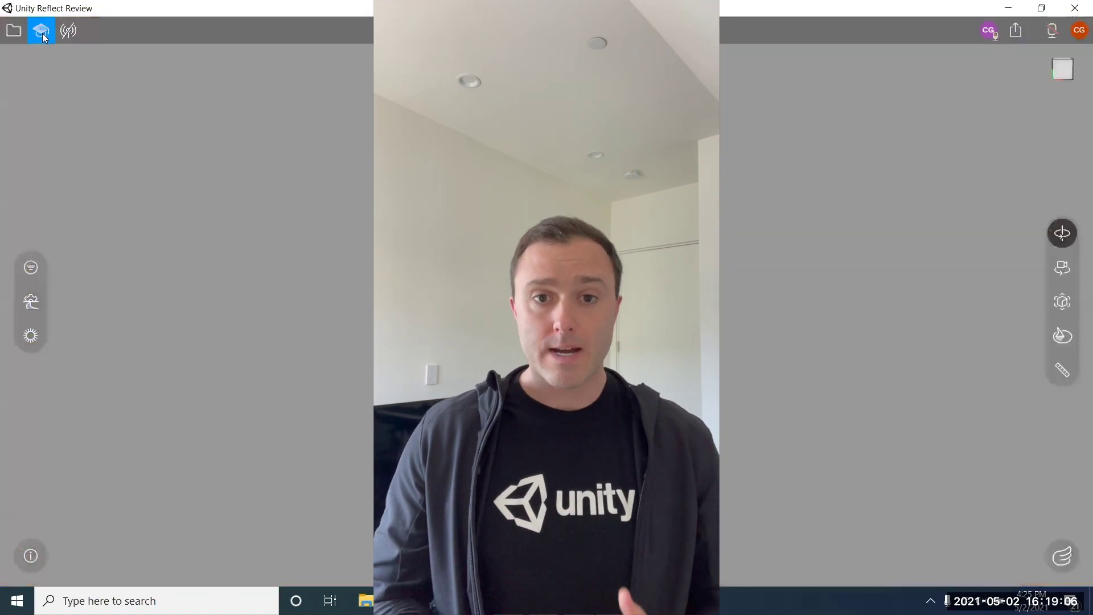
{"action": "left_click", "coordinate": [28, 269]}
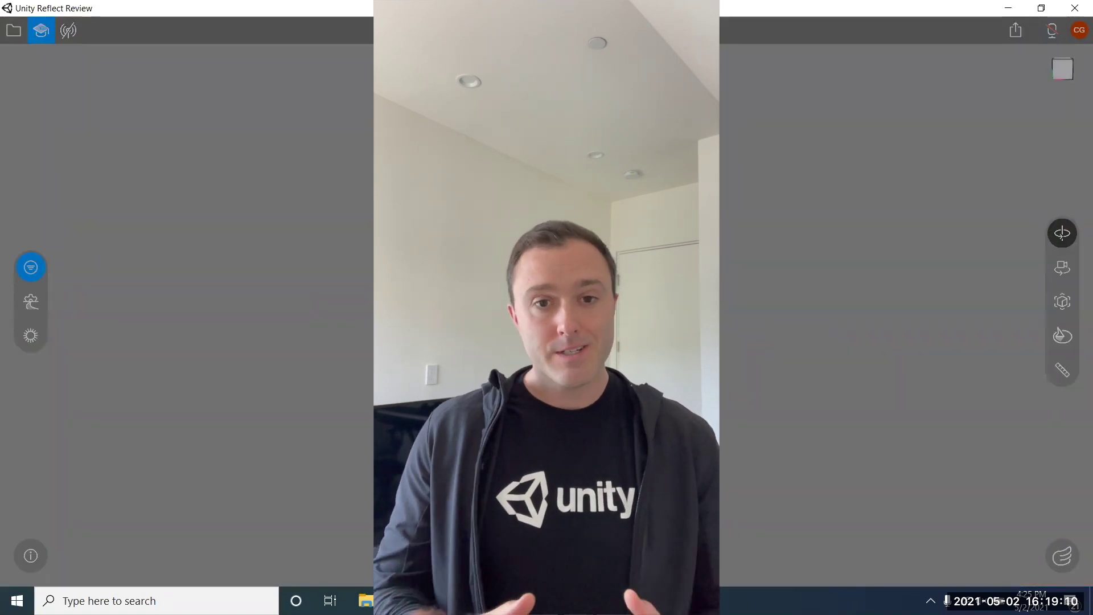
{"action": "left_click", "coordinate": [75, 301]}
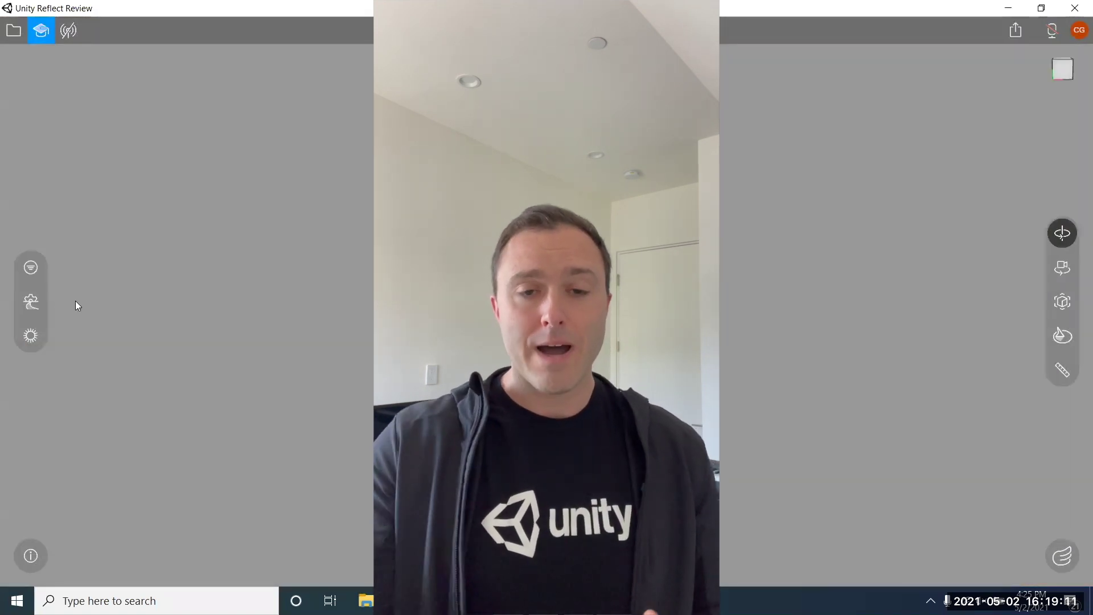
{"action": "left_click", "coordinate": [32, 302]}
{"action": "left_click", "coordinate": [32, 303]}
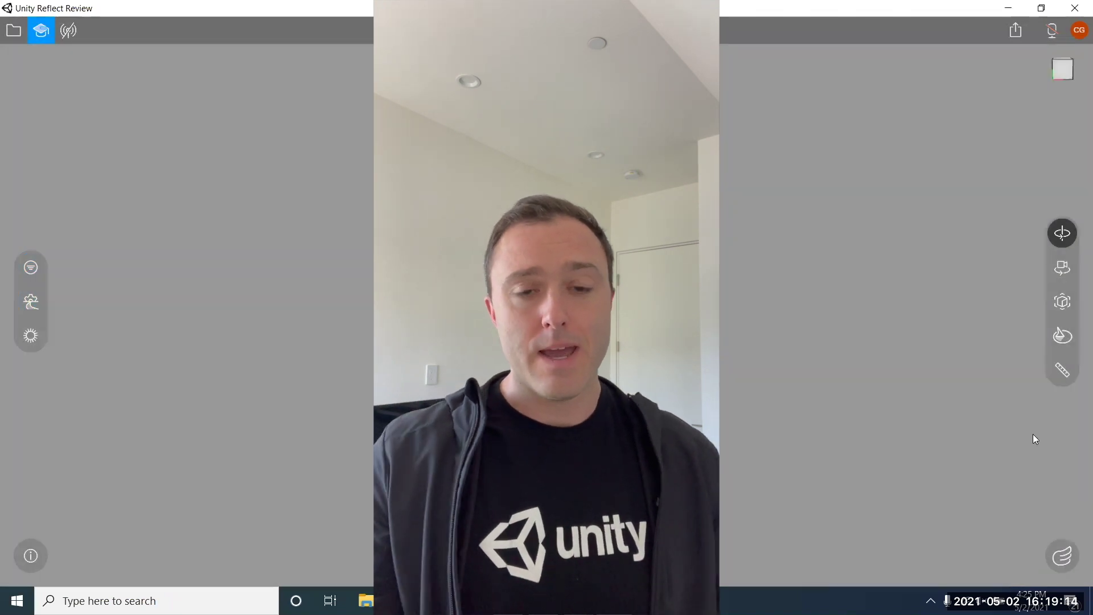
{"action": "left_click", "coordinate": [1069, 559]}
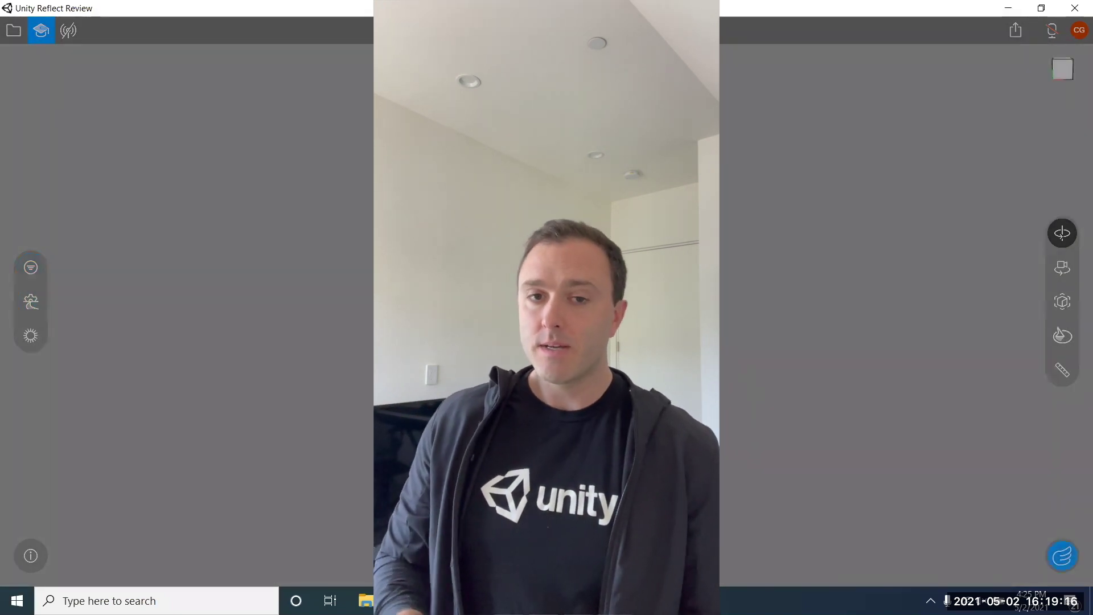
{"action": "left_click", "coordinate": [772, 171]}
{"action": "left_click", "coordinate": [1063, 69]}
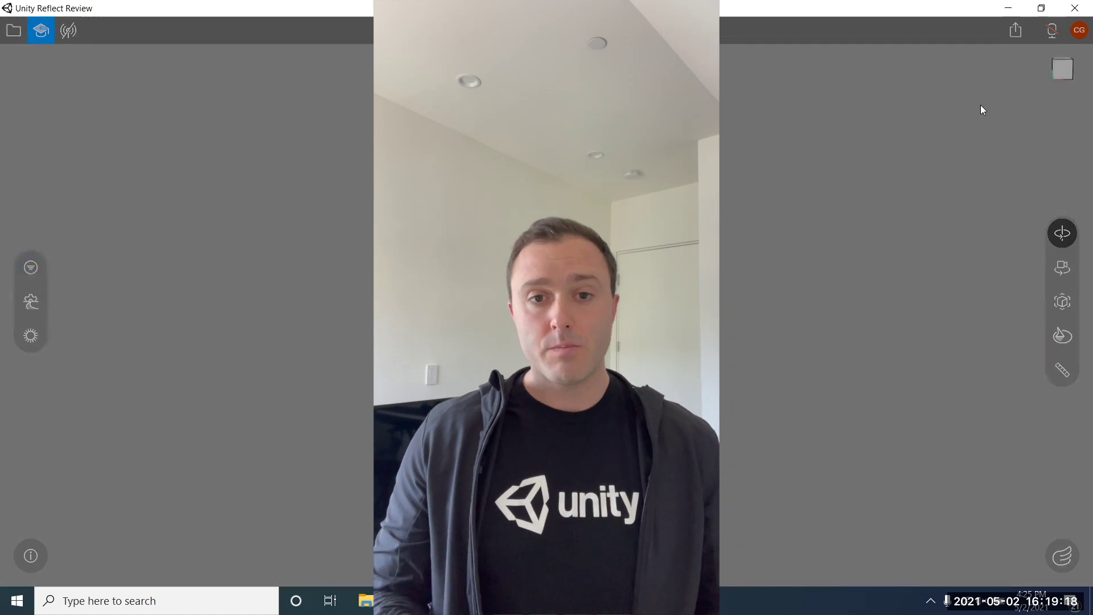
{"action": "left_click", "coordinate": [305, 153]}
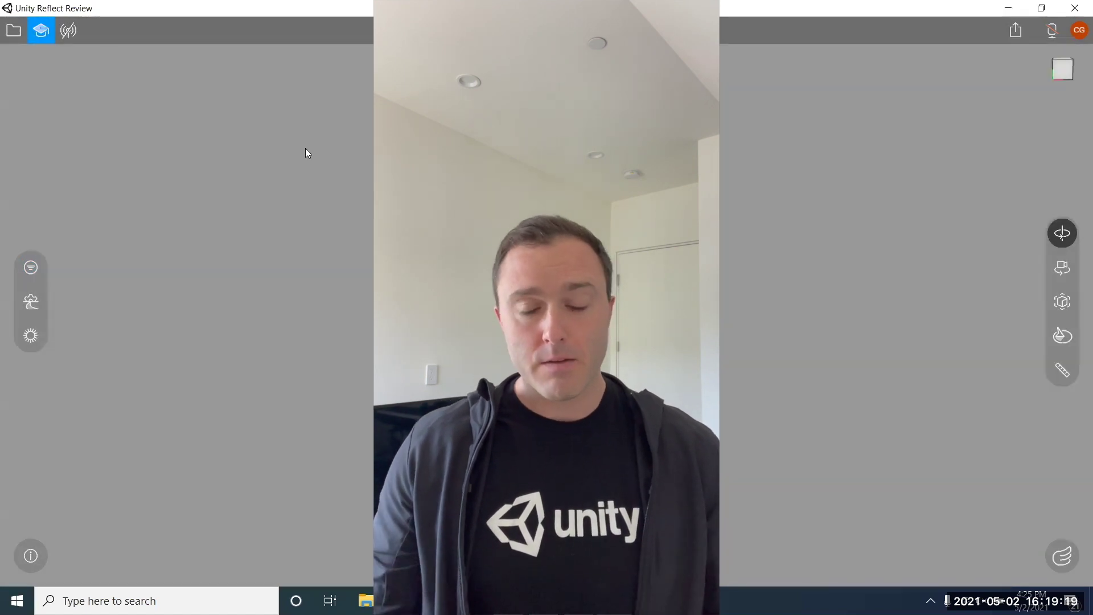
{"action": "left_click", "coordinate": [42, 31]}
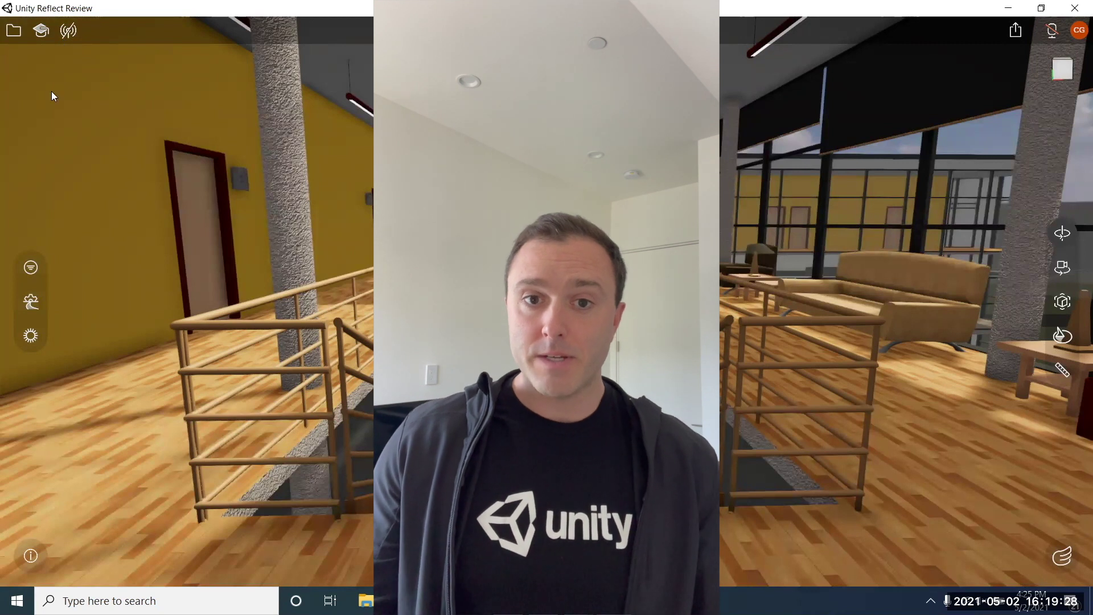
- Open the model filters by category and select the Furniture category to highlight it
{"action": "left_click", "coordinate": [32, 267]}
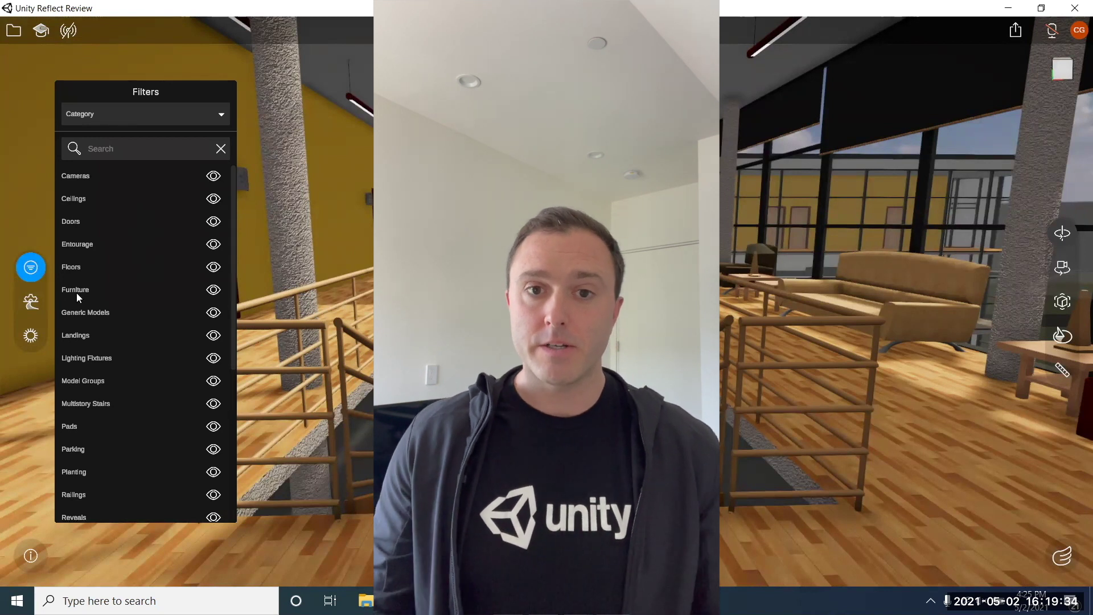
{"action": "left_click", "coordinate": [91, 289]}
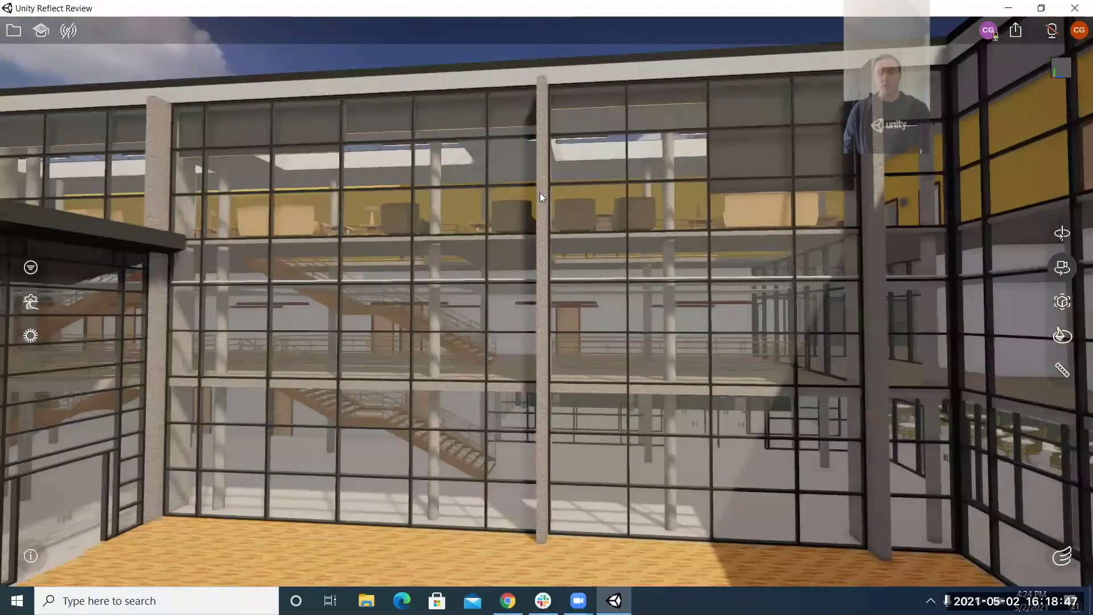
- Fly from outside the glass facade into the upper floor and look along the stairwell and lounge area
{"action": "right_click_drag", "start_coordinate": [540, 192], "coordinate": [477, 179]}
{"action": "key", "text": "w"}
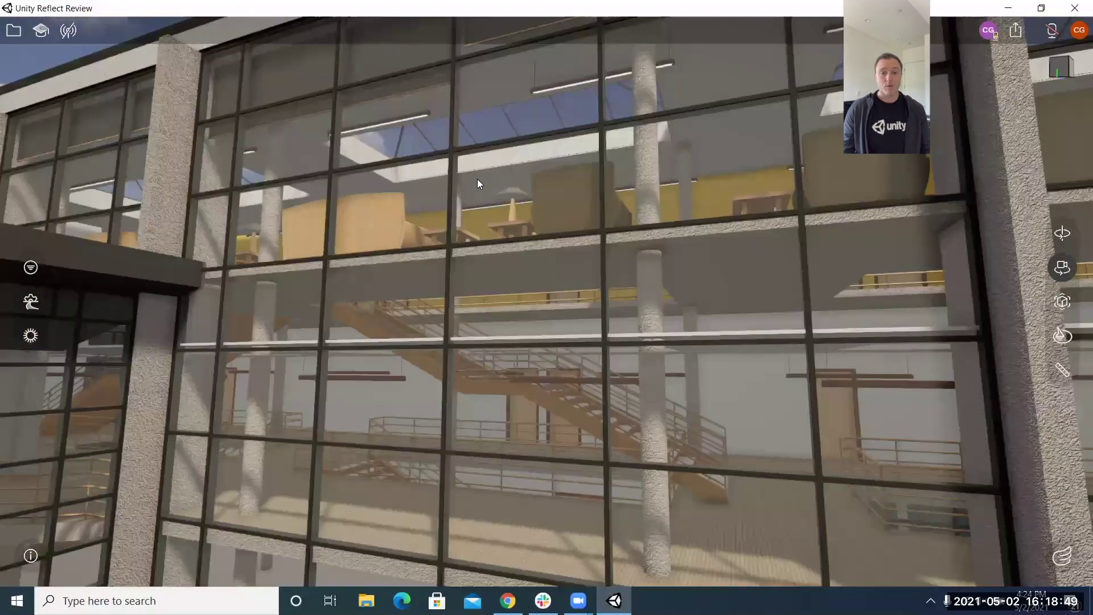
{"action": "scroll", "coordinate": [477, 179], "scroll_direction": "up", "scroll_amount": 10}
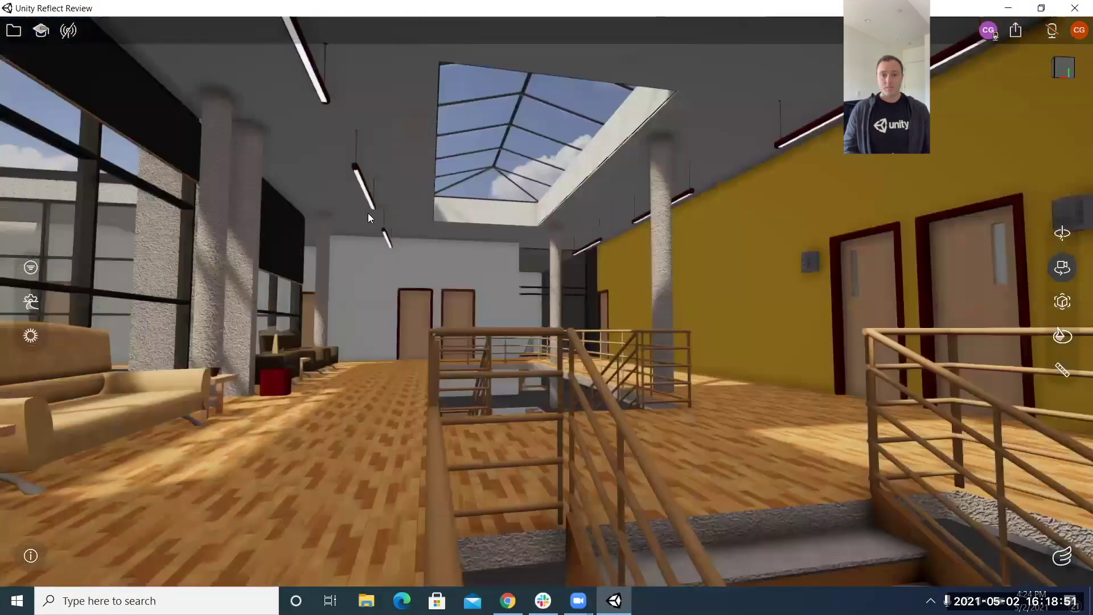
{"action": "left_click_drag", "start_coordinate": [369, 214], "coordinate": [609, 224]}
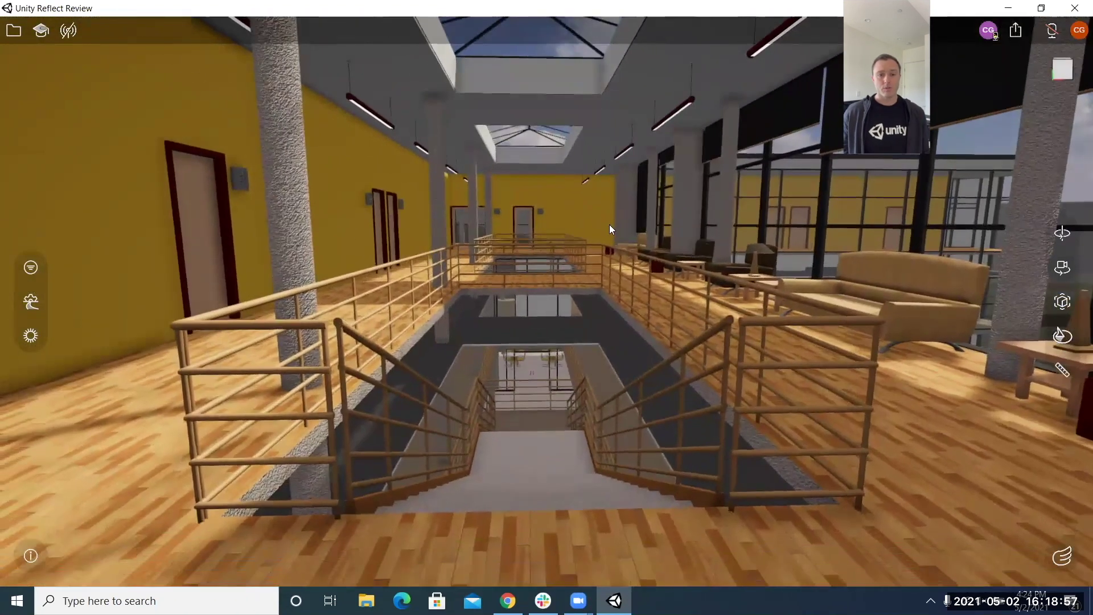
- View the Projects list and go back to the school model
{"action": "left_click", "coordinate": [13, 31]}
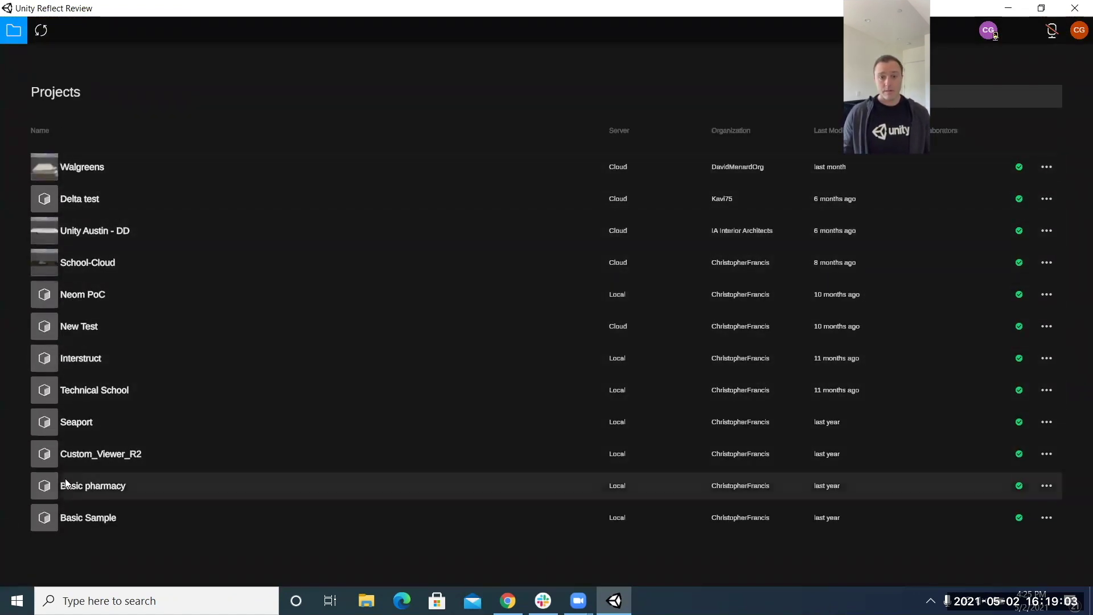
{"action": "left_click", "coordinate": [24, 32]}
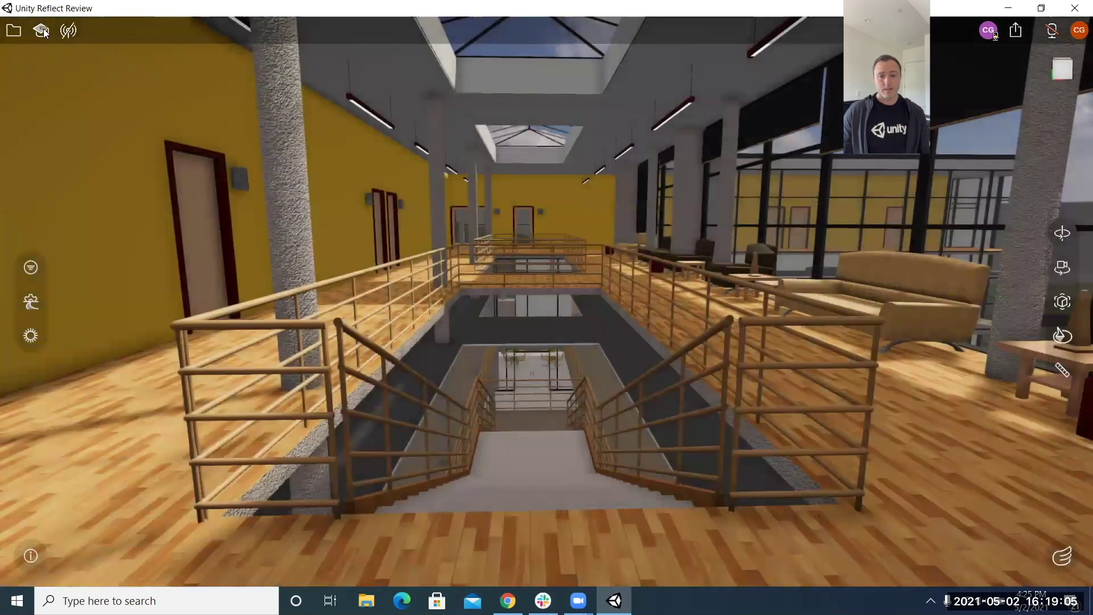
- Read the help mode descriptions of the Filters Dialog, Scene Options Dialog, Navigation Mode and Navigation Cube, and leave help mode
{"action": "left_click", "coordinate": [41, 31]}
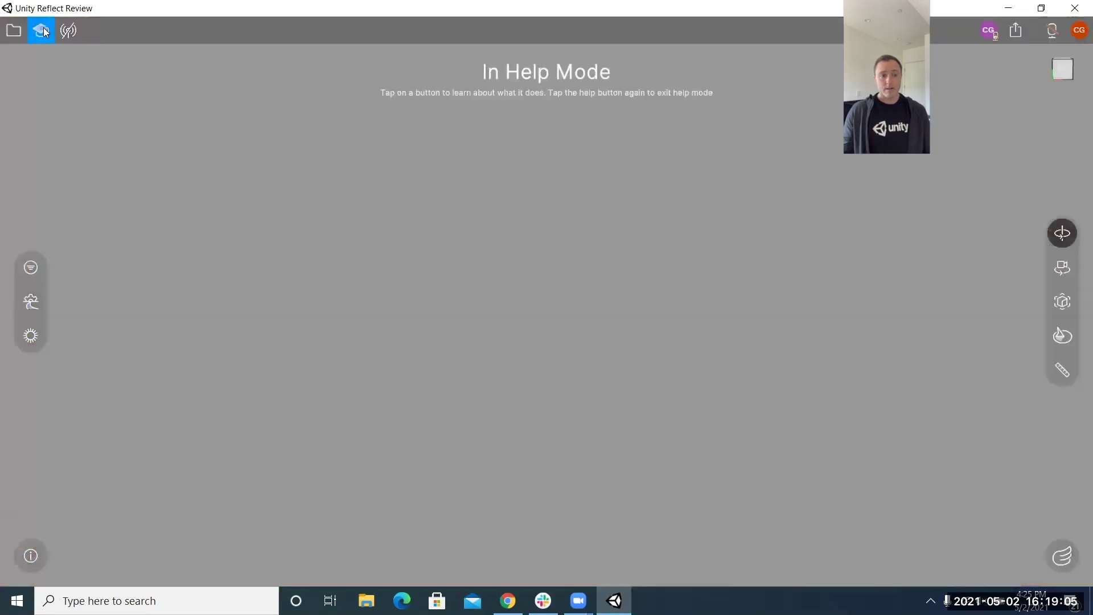
{"action": "left_click", "coordinate": [22, 270]}
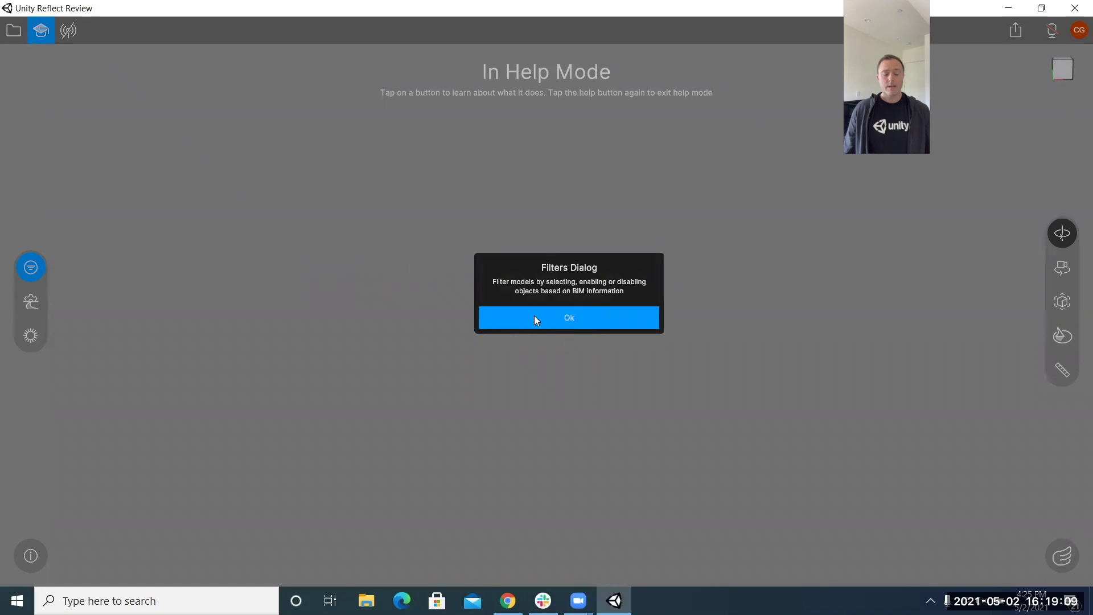
{"action": "left_click", "coordinate": [570, 320]}
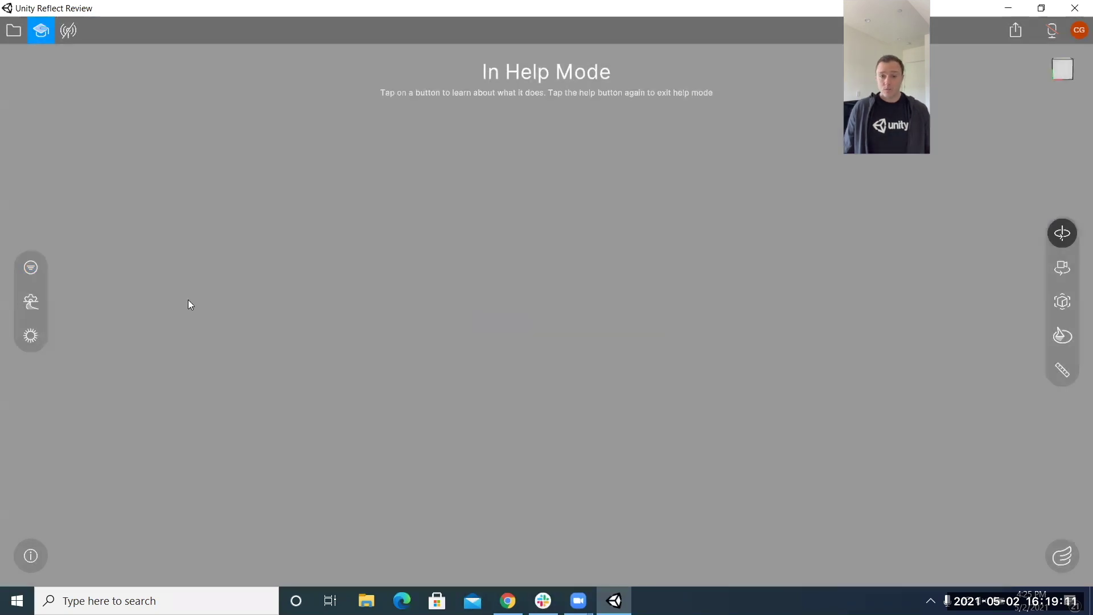
{"action": "left_click", "coordinate": [32, 302]}
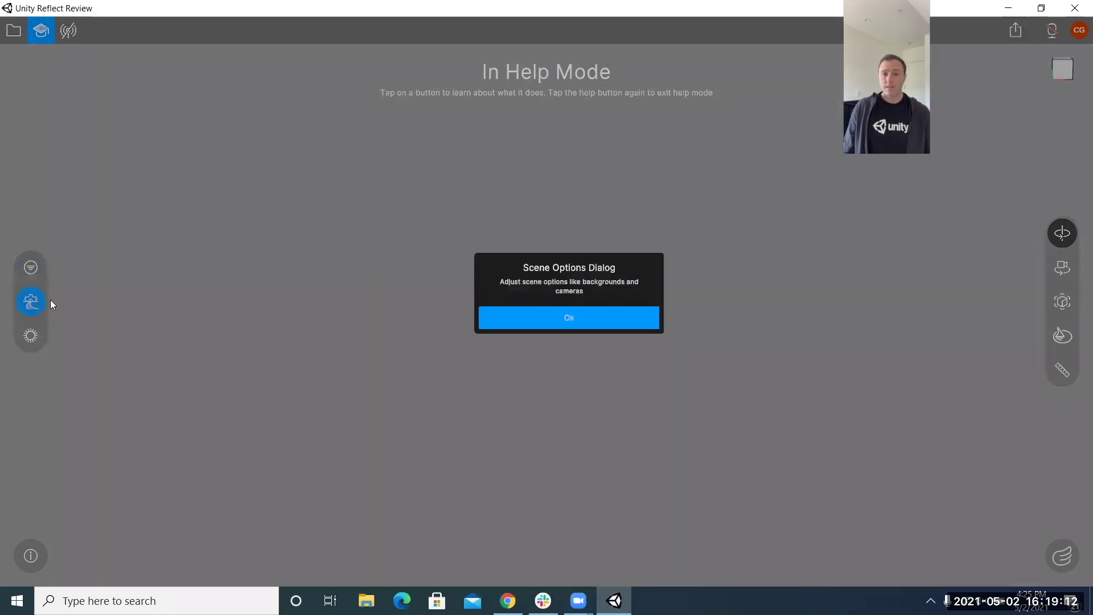
{"action": "left_click", "coordinate": [554, 316]}
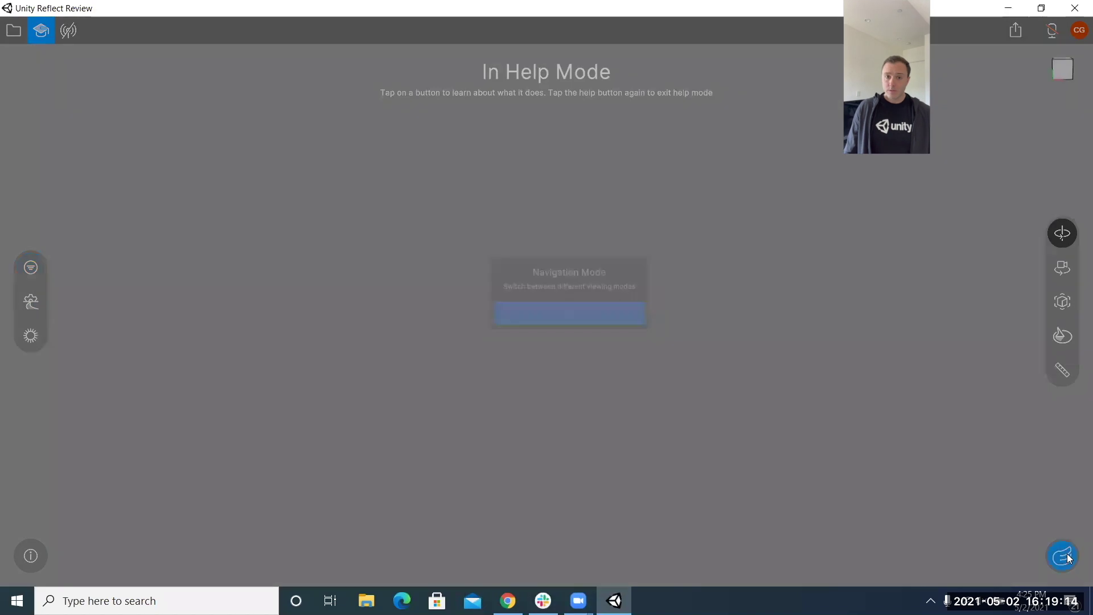
{"action": "left_click", "coordinate": [1062, 556]}
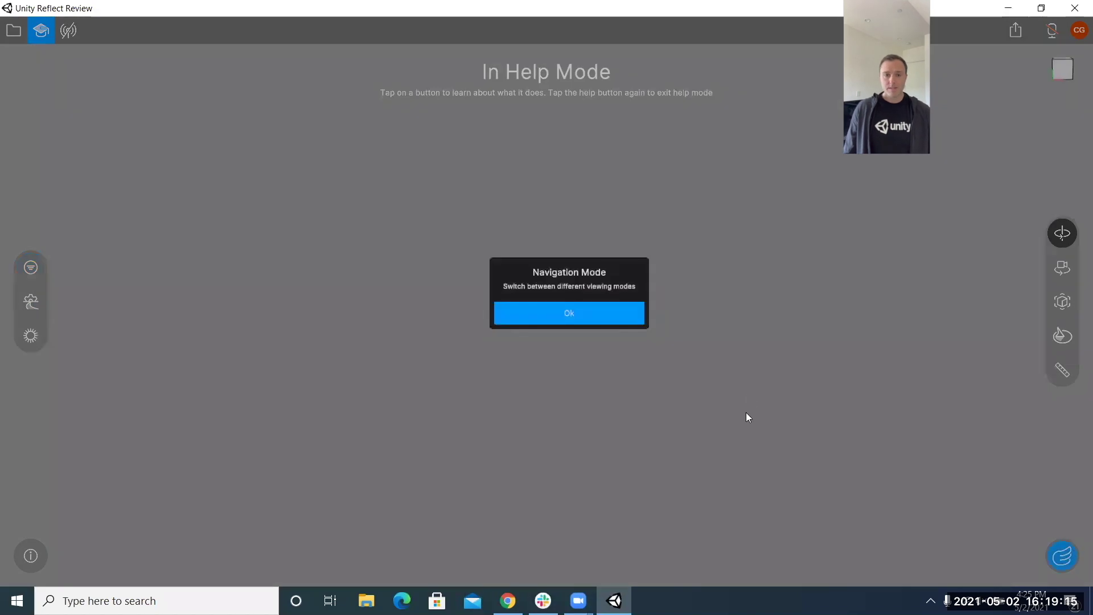
{"action": "left_click", "coordinate": [603, 313]}
{"action": "left_click", "coordinate": [1061, 68]}
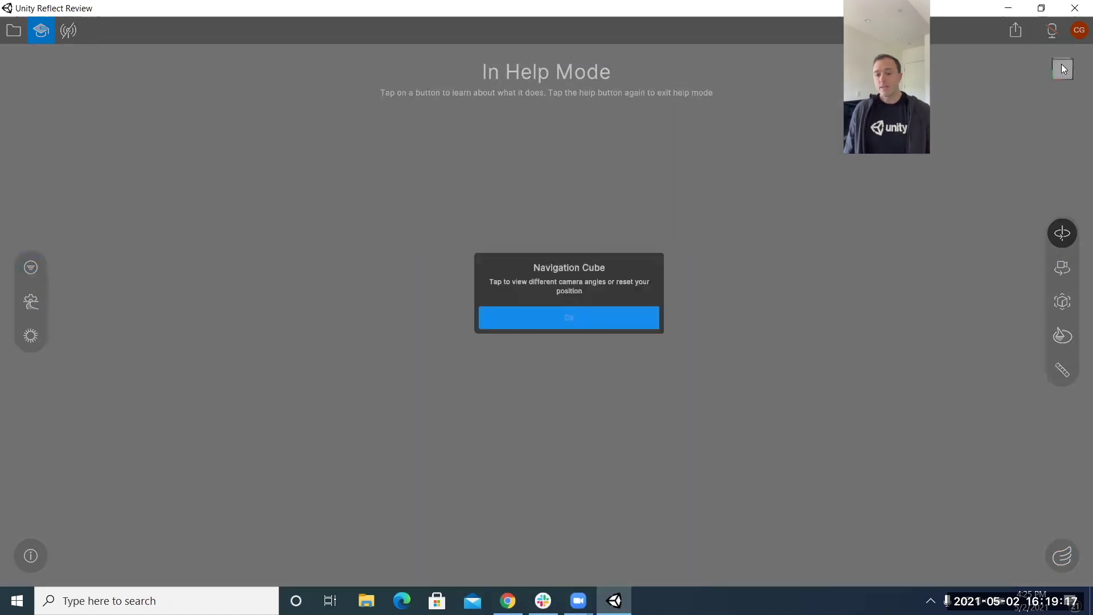
{"action": "left_click", "coordinate": [624, 314]}
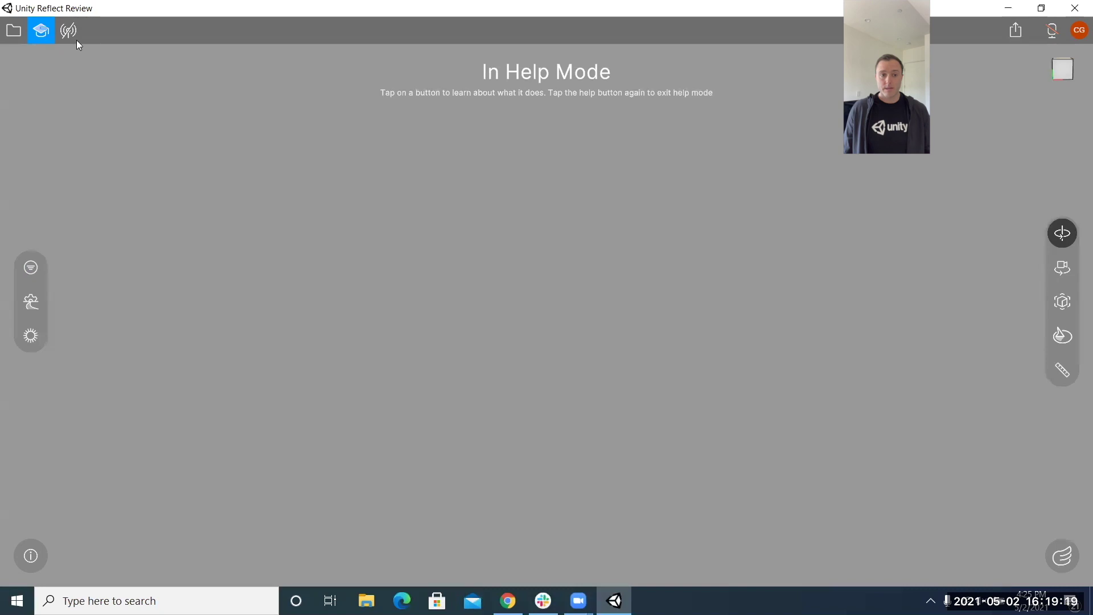
{"action": "left_click", "coordinate": [41, 30]}
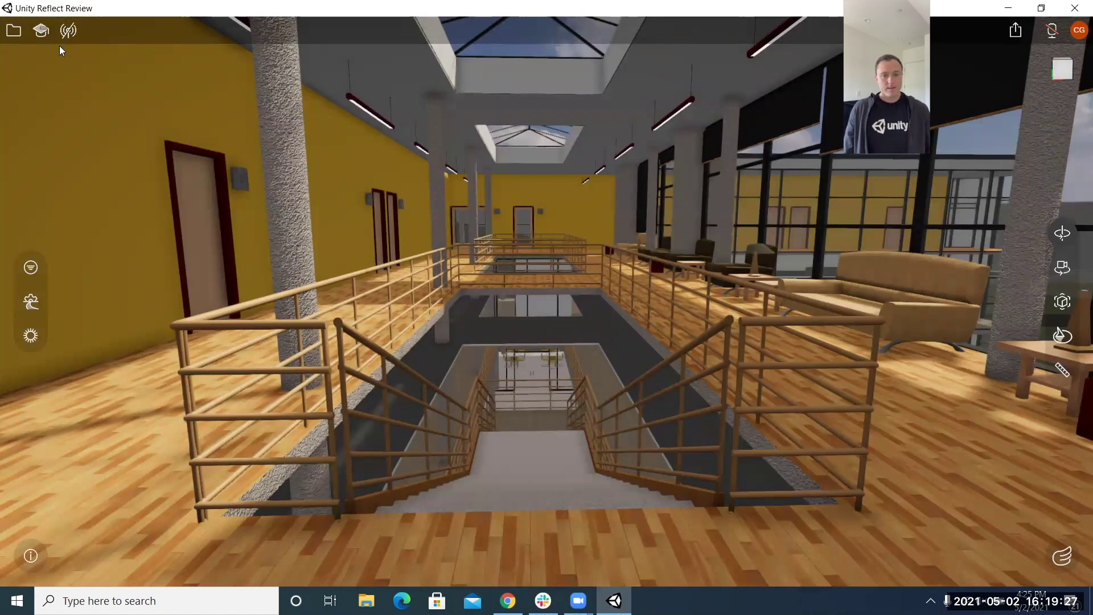
- Highlight the Furniture category through the filters and examine the highlighted pieces on the upper floor
{"action": "left_click", "coordinate": [32, 268]}
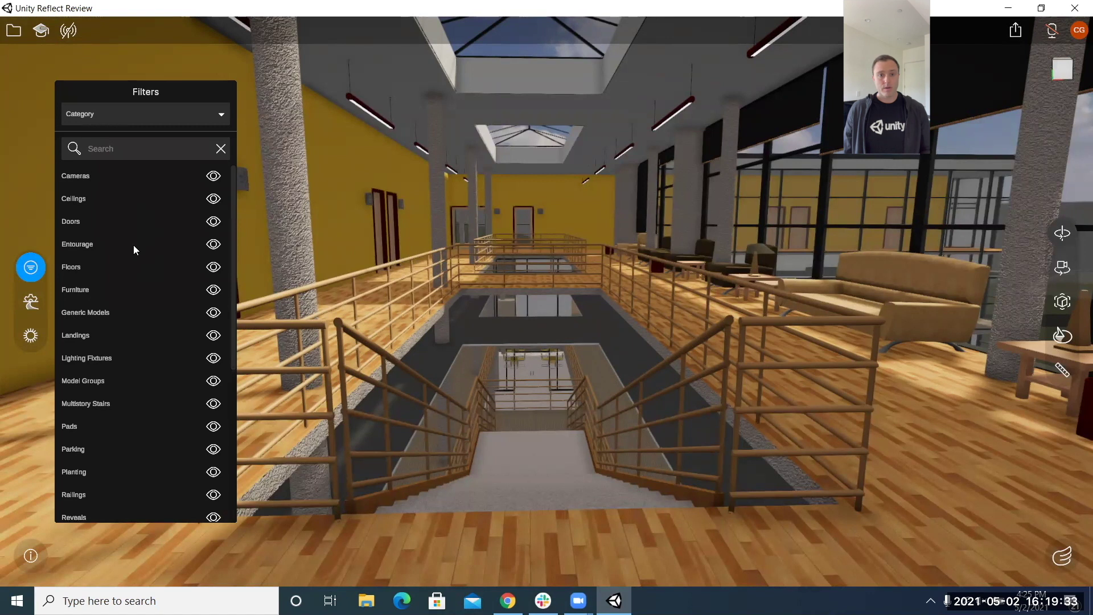
{"action": "left_click", "coordinate": [91, 290]}
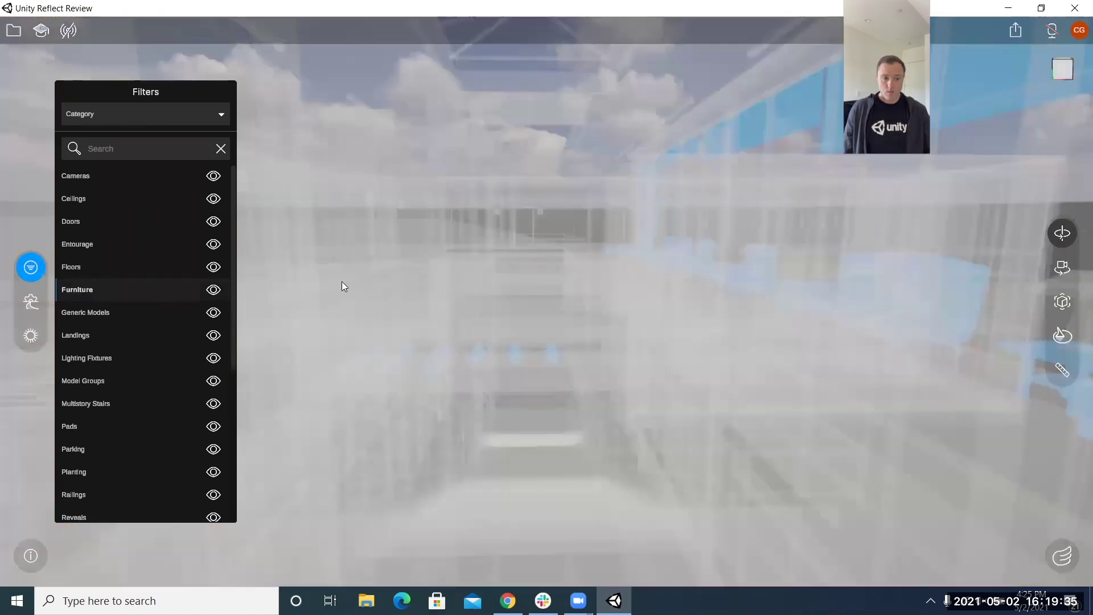
{"action": "right_click_drag", "start_coordinate": [341, 281], "coordinate": [561, 297]}
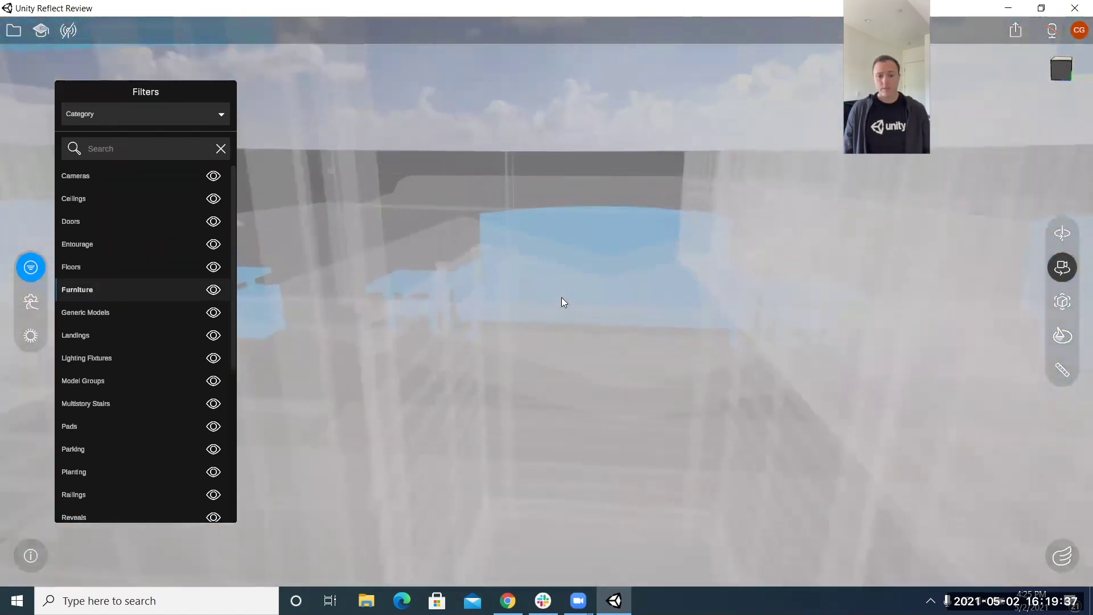
- Hide the Furniture category and inspect the lounge area without it
{"action": "left_click", "coordinate": [212, 290]}
{"action": "scroll", "coordinate": [541, 294], "scroll_direction": "down", "scroll_amount": 3}
{"action": "right_click_drag", "start_coordinate": [542, 294], "coordinate": [586, 297]}
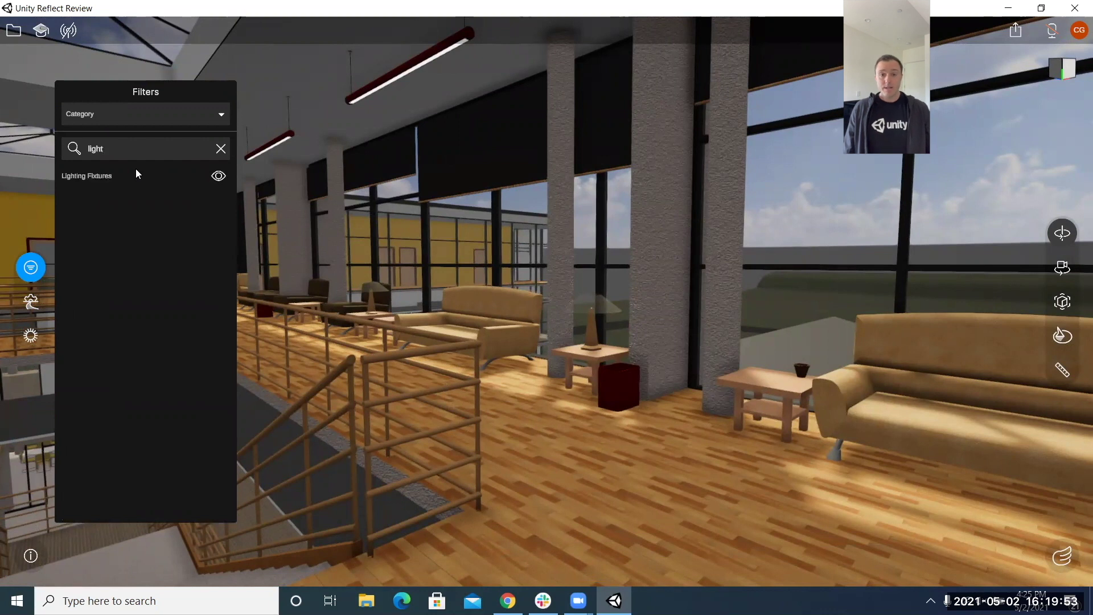
- Highlight the Lighting Fixtures category listed under the "light" filter search, remove the highlight and hide the category
{"action": "left_click", "coordinate": [98, 175]}
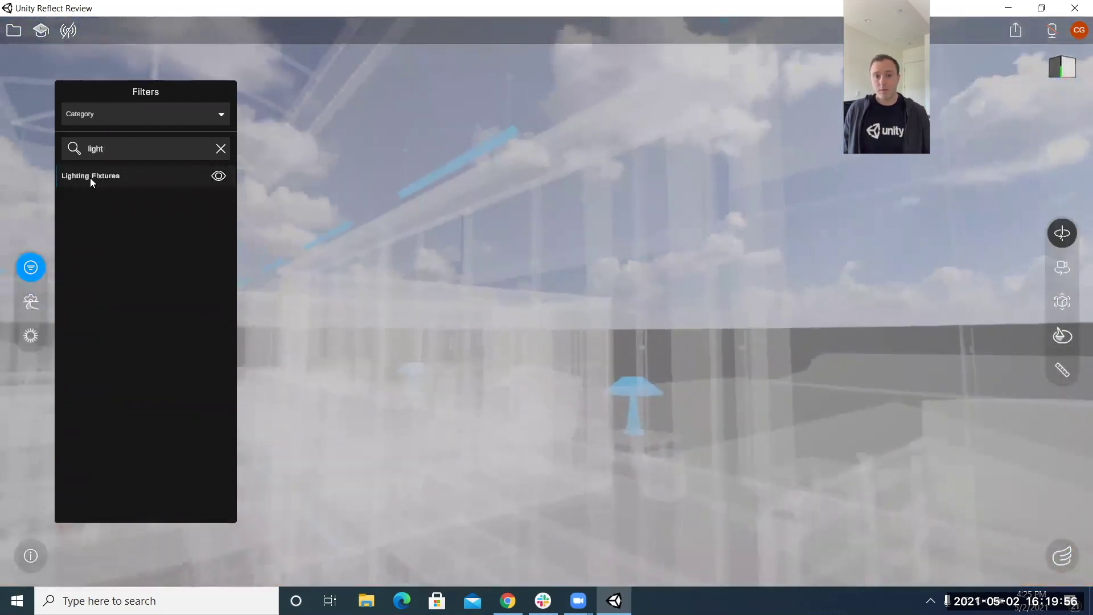
{"action": "left_click", "coordinate": [90, 177]}
{"action": "left_click", "coordinate": [220, 176]}
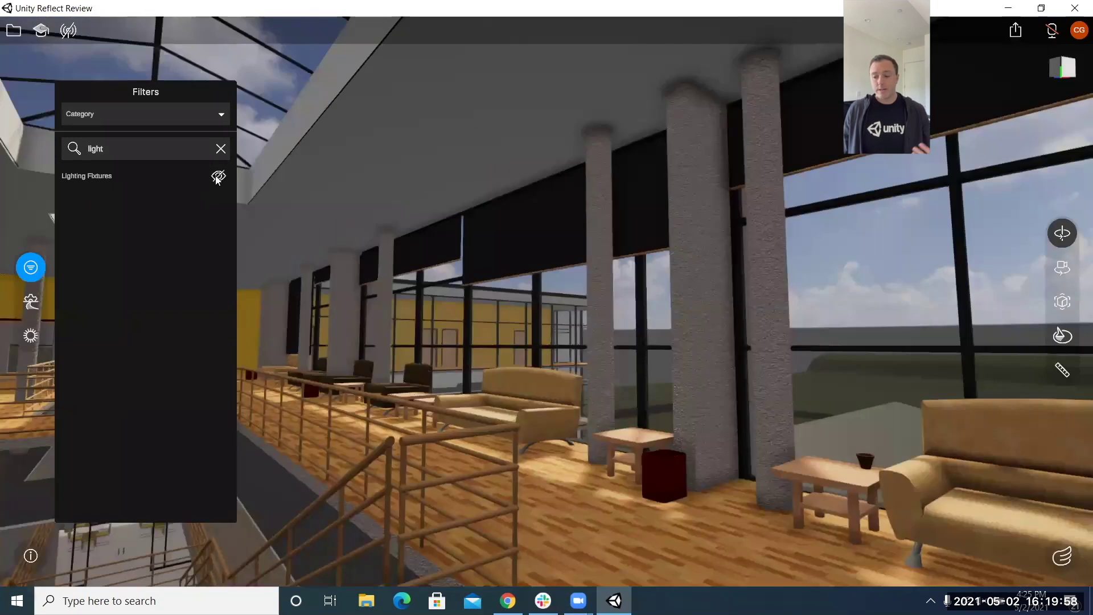
- Show the Lighting Fixtures category again, clear the category search and close the filters
{"action": "left_click", "coordinate": [219, 176]}
{"action": "left_click", "coordinate": [220, 148]}
{"action": "left_click", "coordinate": [29, 266]}
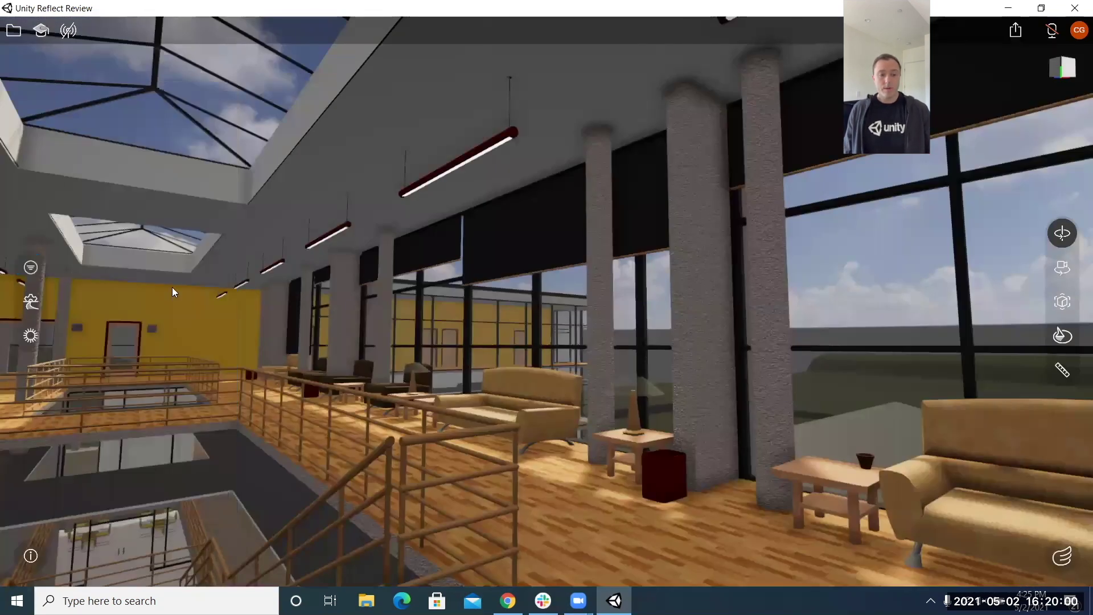
- Turn the Texture scene option off to inspect the untextured interior, and turn it back on
{"action": "right_click_drag", "start_coordinate": [325, 293], "coordinate": [17, 327]}
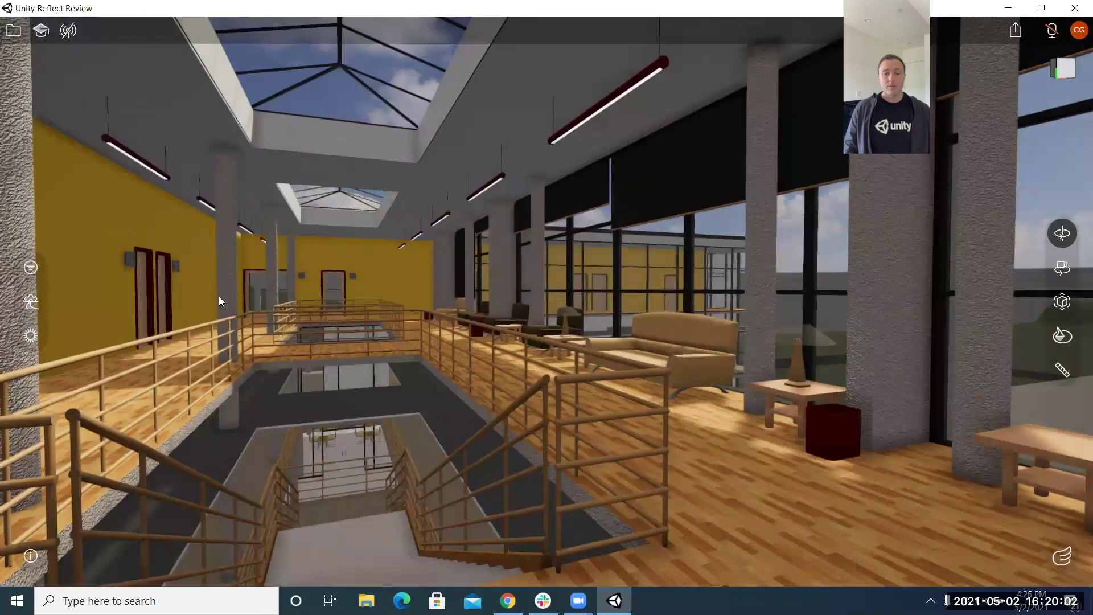
{"action": "right_click_drag", "start_coordinate": [218, 296], "coordinate": [47, 303]}
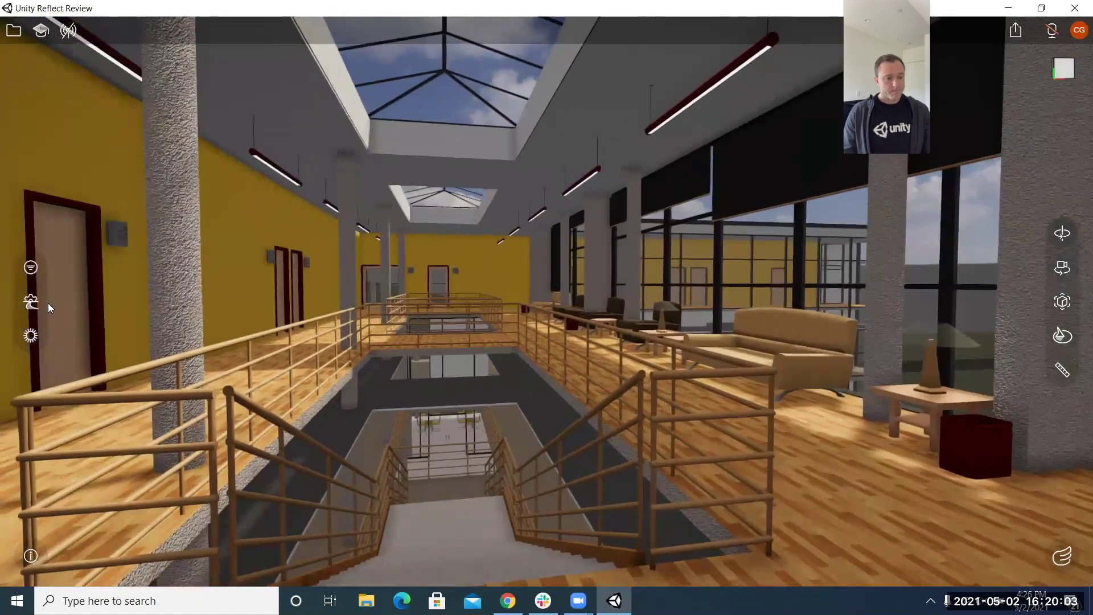
{"action": "left_click", "coordinate": [38, 300]}
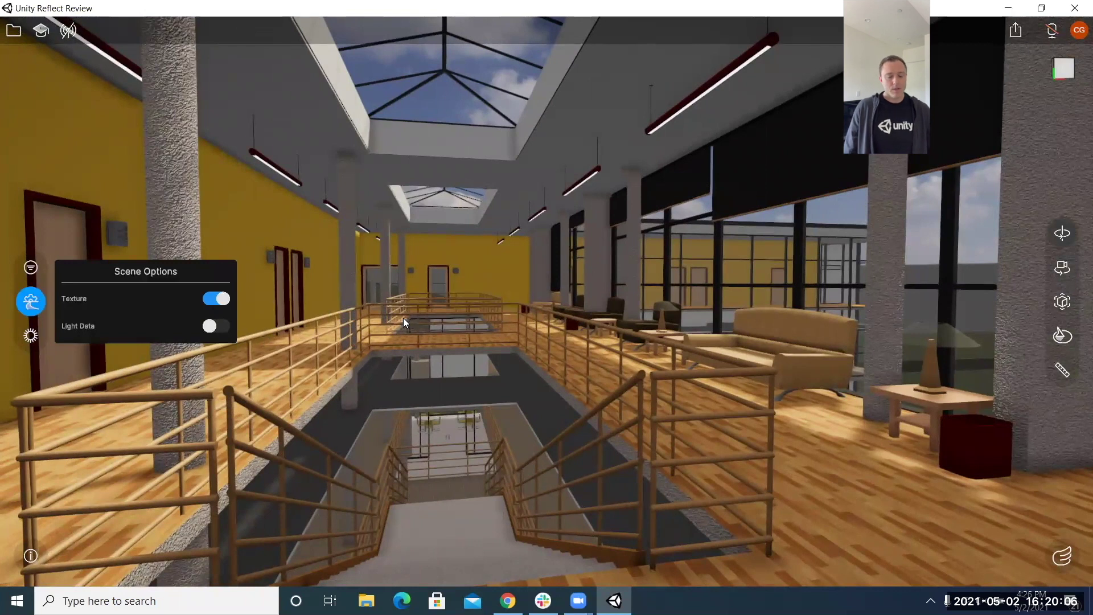
{"action": "right_click_drag", "start_coordinate": [403, 318], "coordinate": [268, 309]}
{"action": "left_click", "coordinate": [222, 299]}
{"action": "mouse_move", "coordinate": [384, 324]}
{"action": "right_mouse_down"}
{"action": "mouse_move", "coordinate": [395, 376]}
{"action": "mouse_move", "coordinate": [410, 379]}
{"action": "mouse_move", "coordinate": [427, 371]}
{"action": "mouse_move", "coordinate": [386, 372]}
{"action": "mouse_move", "coordinate": [355, 341]}
{"action": "mouse_move", "coordinate": [404, 310]}
{"action": "mouse_move", "coordinate": [547, 344]}
{"action": "mouse_move", "coordinate": [749, 368]}
{"action": "mouse_move", "coordinate": [787, 368]}
{"action": "mouse_move", "coordinate": [808, 345]}
{"action": "mouse_move", "coordinate": [811, 321]}
{"action": "mouse_move", "coordinate": [753, 338]}
{"action": "mouse_move", "coordinate": [367, 315]}
{"action": "right_mouse_up"}
{"action": "left_click", "coordinate": [216, 299]}
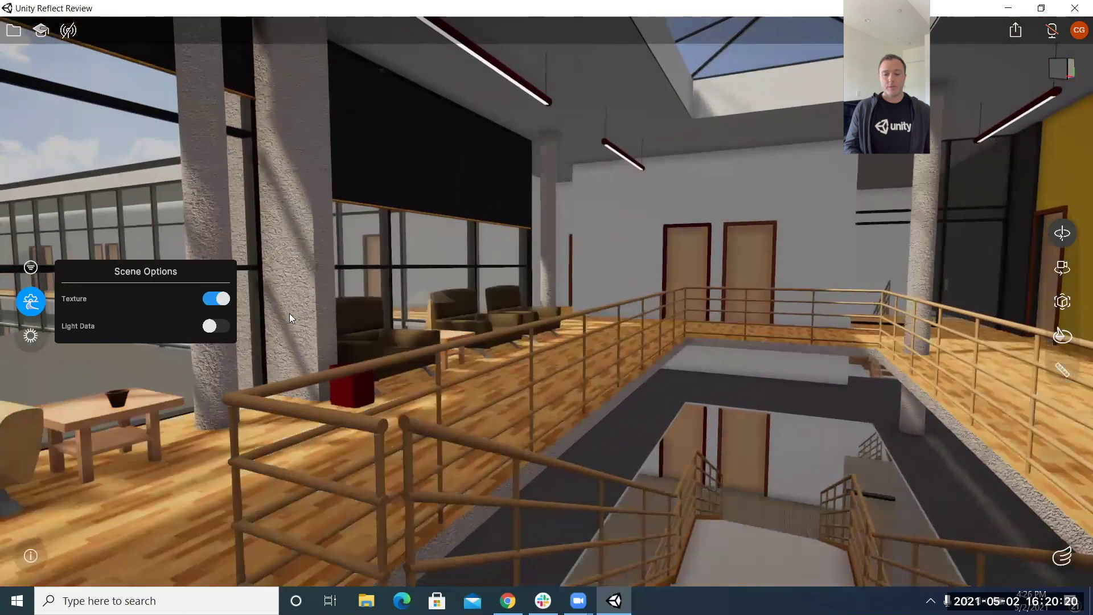
- Turn the Light Data scene option on to inspect the lit fixtures, turn it back off and close the scene options
{"action": "right_click_drag", "start_coordinate": [708, 293], "coordinate": [422, 290]}
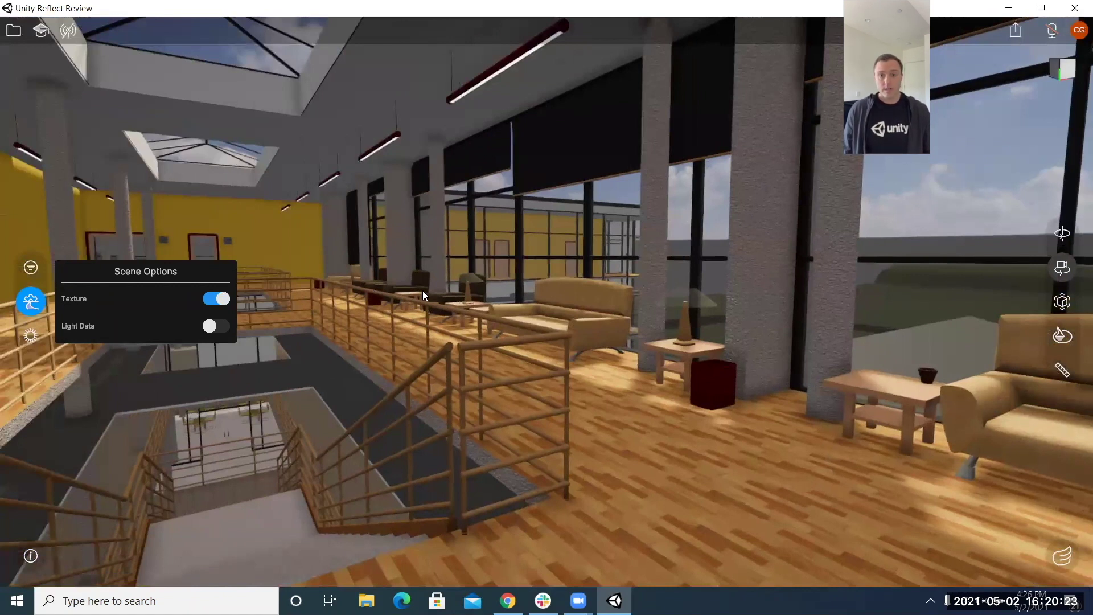
{"action": "right_click_drag", "start_coordinate": [422, 290], "coordinate": [378, 324]}
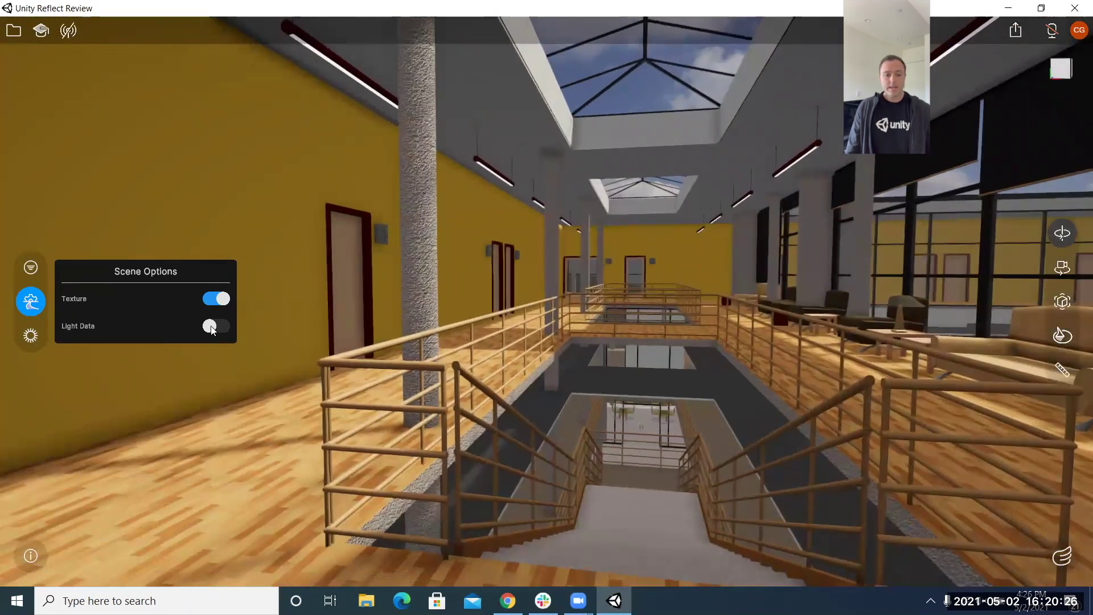
{"action": "left_click", "coordinate": [211, 329]}
{"action": "right_click_drag", "start_coordinate": [530, 323], "coordinate": [507, 301]}
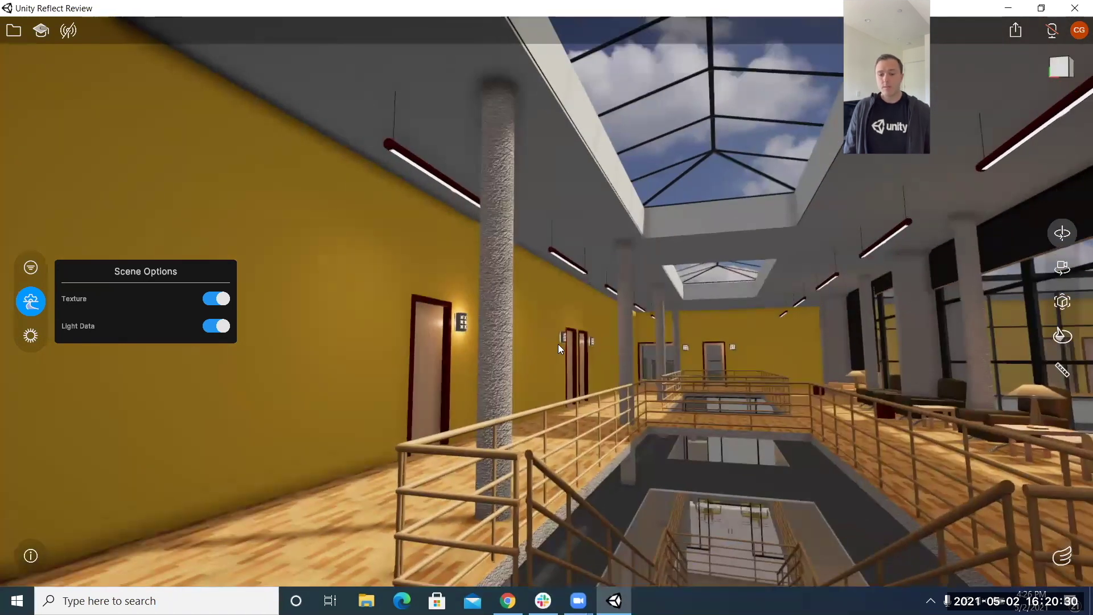
{"action": "left_click", "coordinate": [219, 323]}
{"action": "right_click_drag", "start_coordinate": [419, 321], "coordinate": [456, 328]}
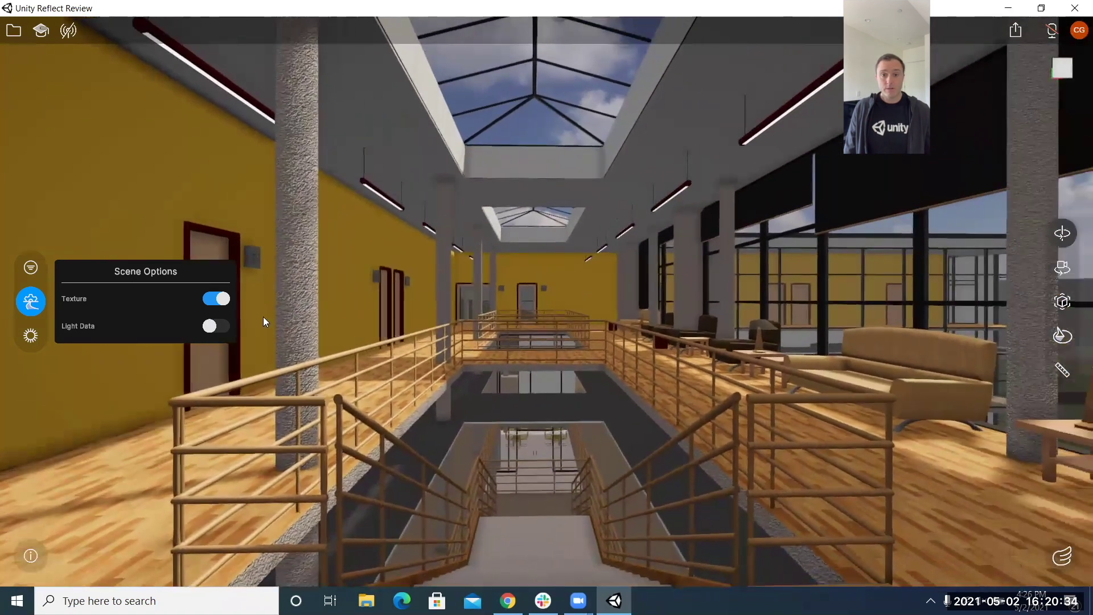
{"action": "left_click", "coordinate": [31, 304]}
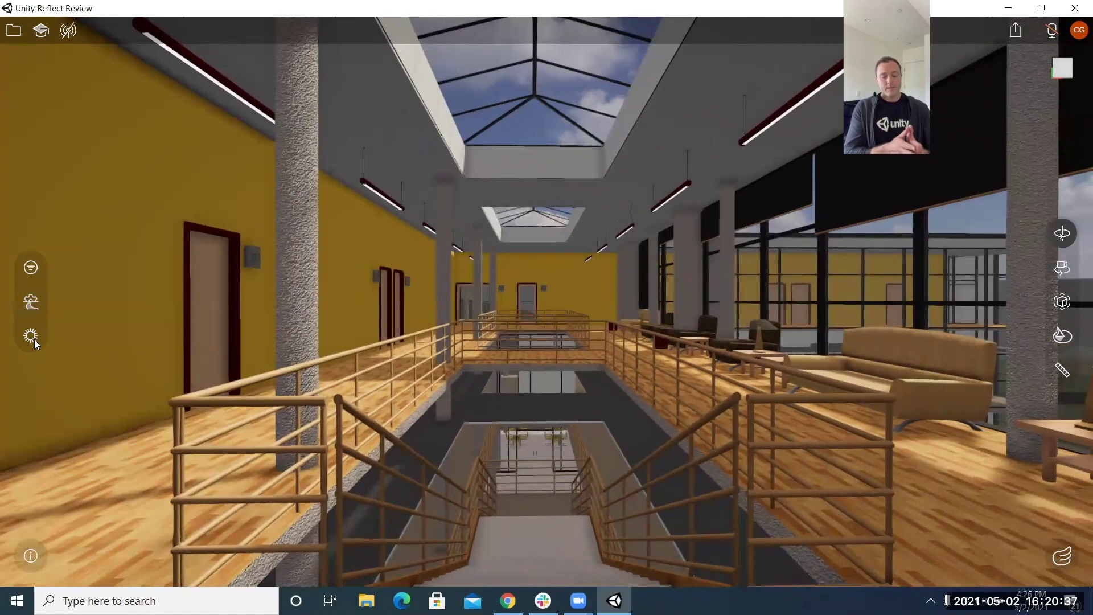
- Try sun study settings from Jan 1, 7:09 to Apr 23, 1:33, and reset the sun dial before closing the study
{"action": "left_click", "coordinate": [30, 337]}
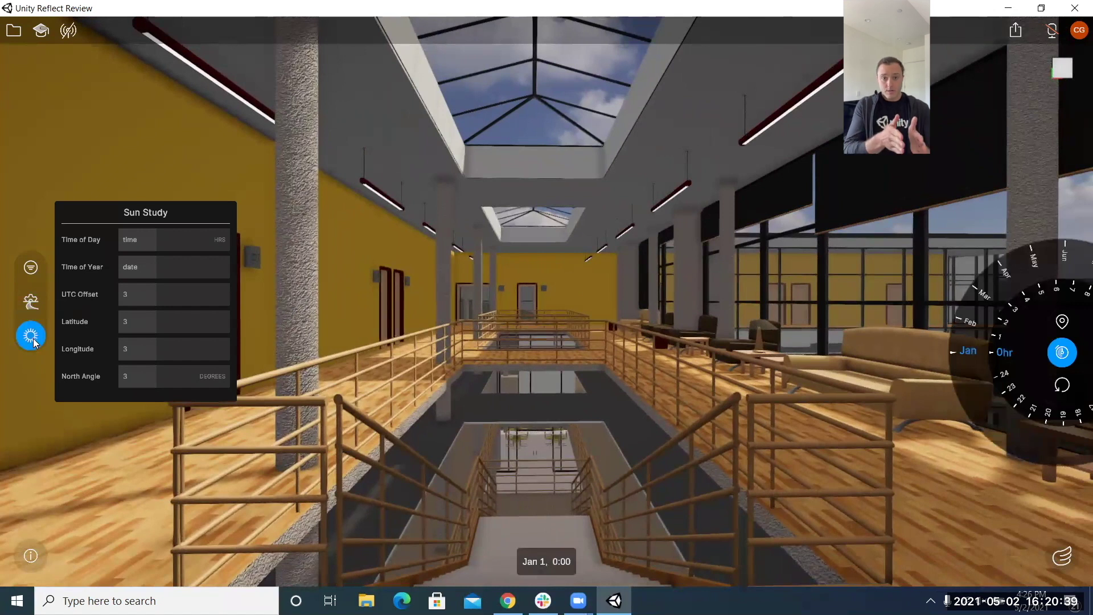
{"action": "left_click_drag", "start_coordinate": [157, 237], "coordinate": [187, 263]}
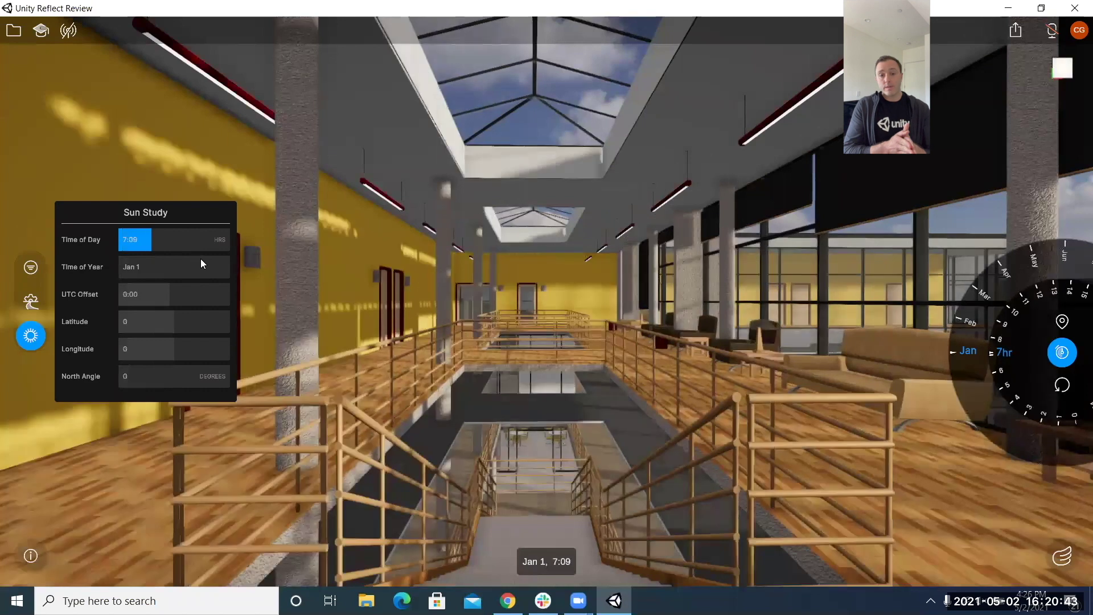
{"action": "left_click_drag", "start_coordinate": [200, 258], "coordinate": [121, 268]}
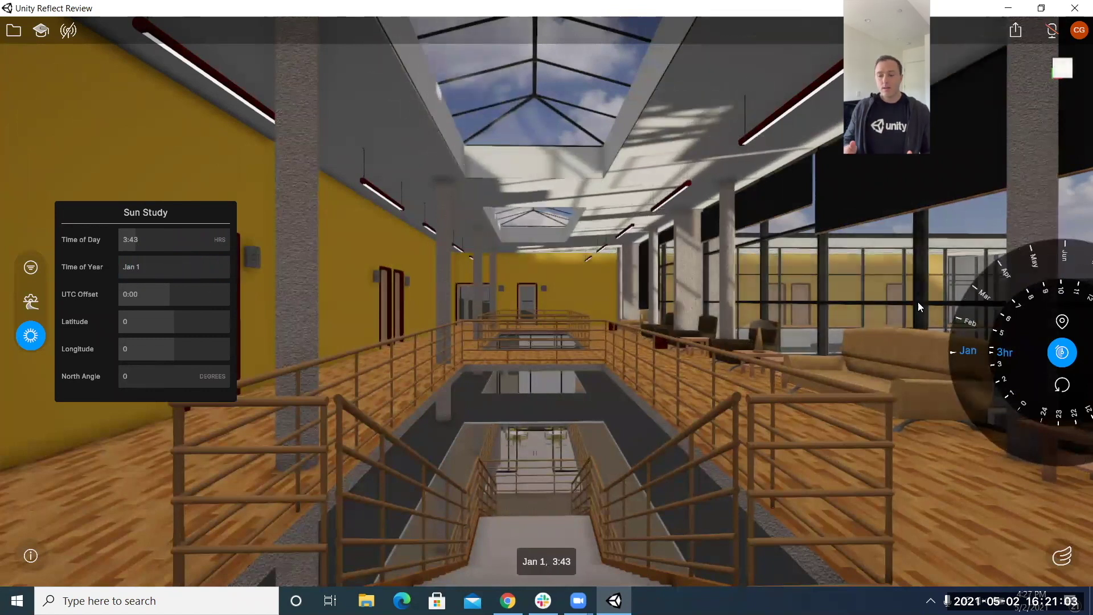
{"action": "left_click_drag", "start_coordinate": [993, 292], "coordinate": [1031, 322]}
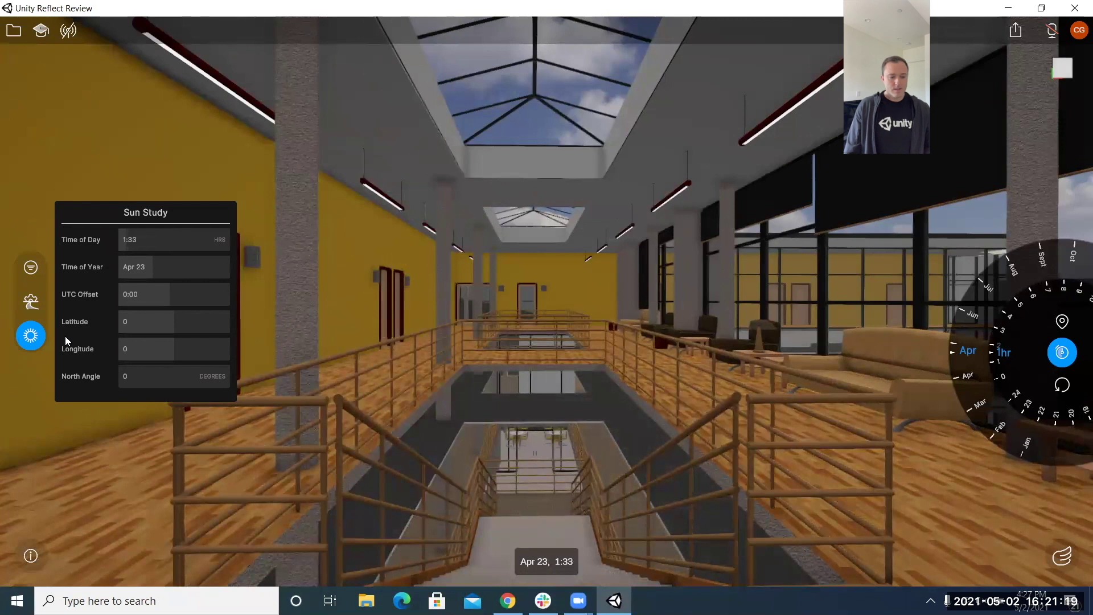
{"action": "left_click", "coordinate": [1060, 386]}
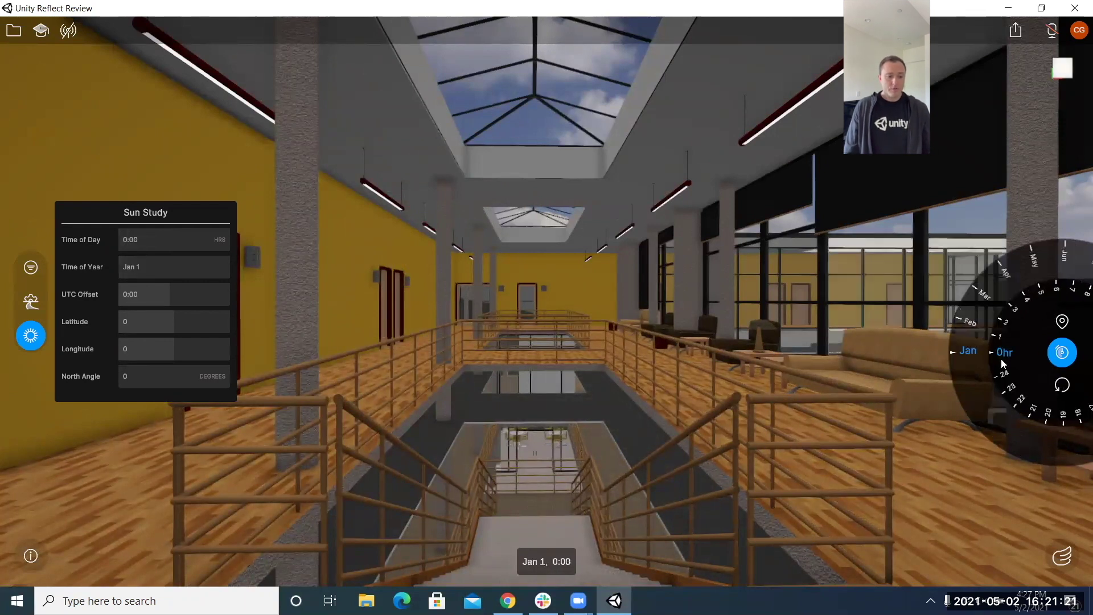
{"action": "left_click", "coordinate": [35, 335]}
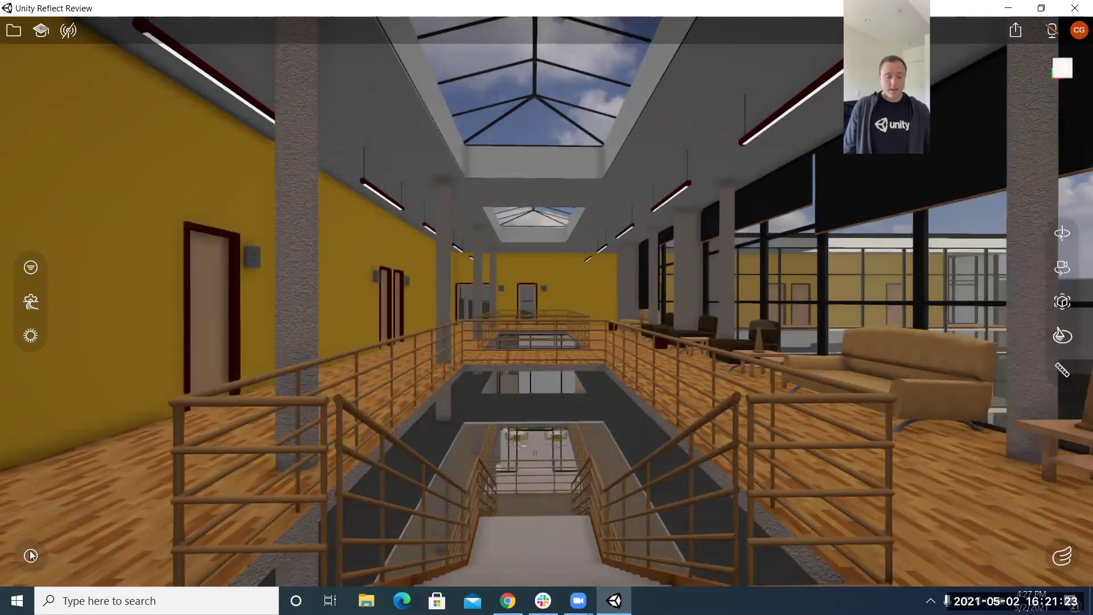
- Show the model's Stats Info to review the FPS and object statistics, and close it again
{"action": "left_click", "coordinate": [30, 556]}
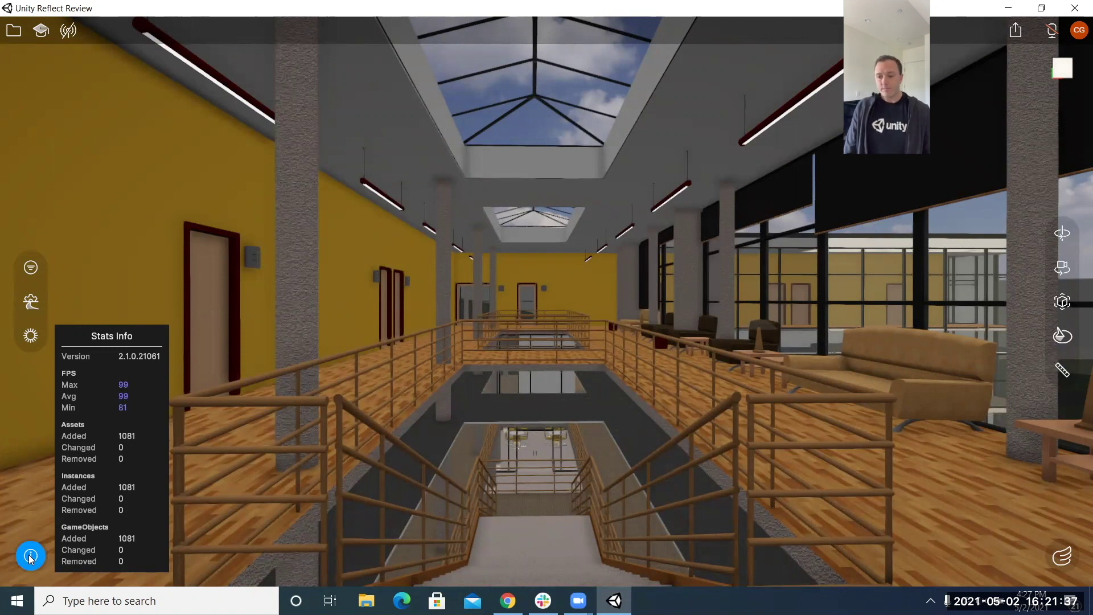
{"action": "left_click", "coordinate": [30, 556]}
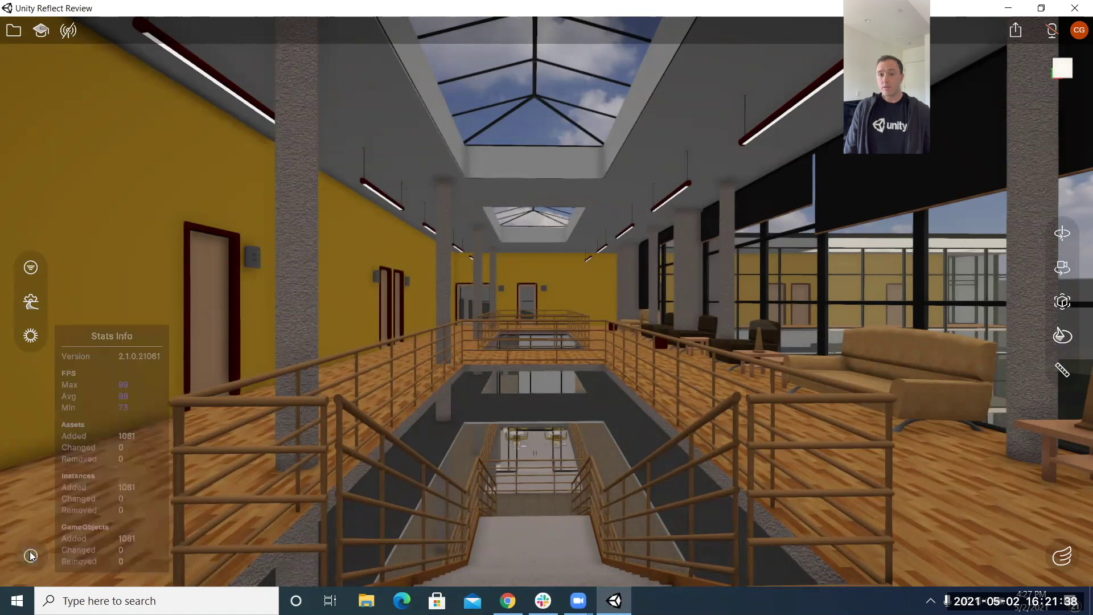
- Try the orbit and look-around camera tools at the upper-floor stairwell, and zoom in and out
{"action": "right_click_drag", "start_coordinate": [912, 380], "coordinate": [934, 409]}
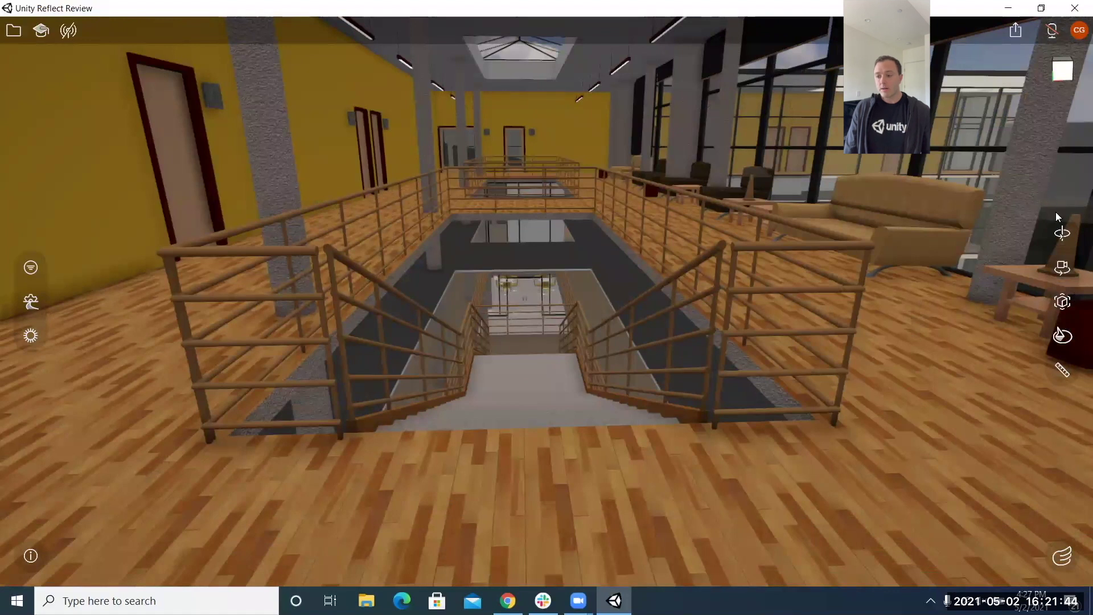
{"action": "left_click", "coordinate": [1062, 233]}
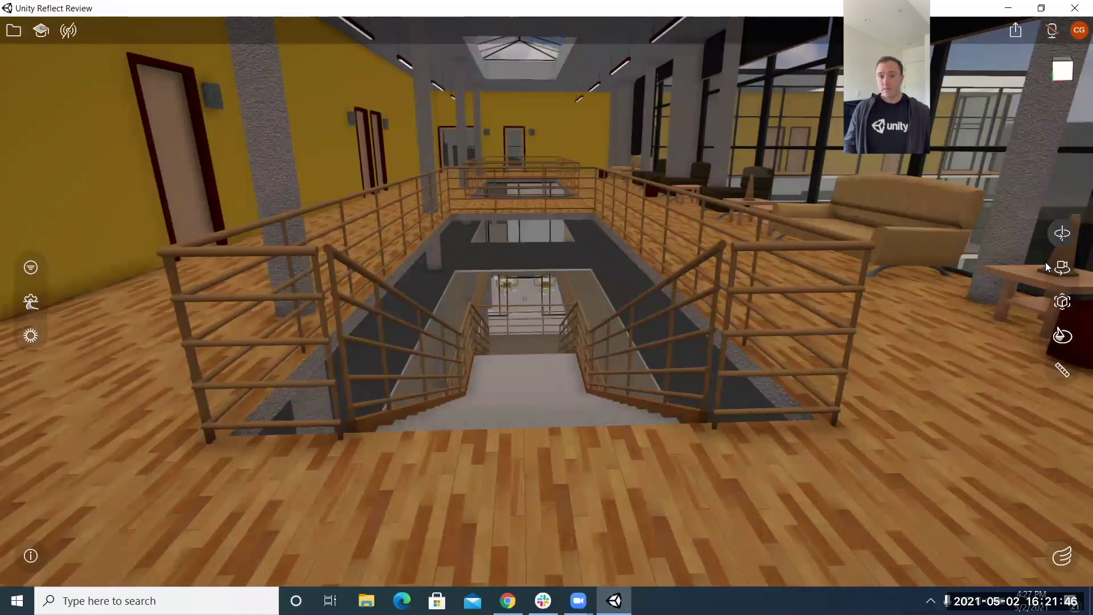
{"action": "left_click_drag", "start_coordinate": [912, 320], "coordinate": [548, 273]}
{"action": "left_click", "coordinate": [1061, 268]}
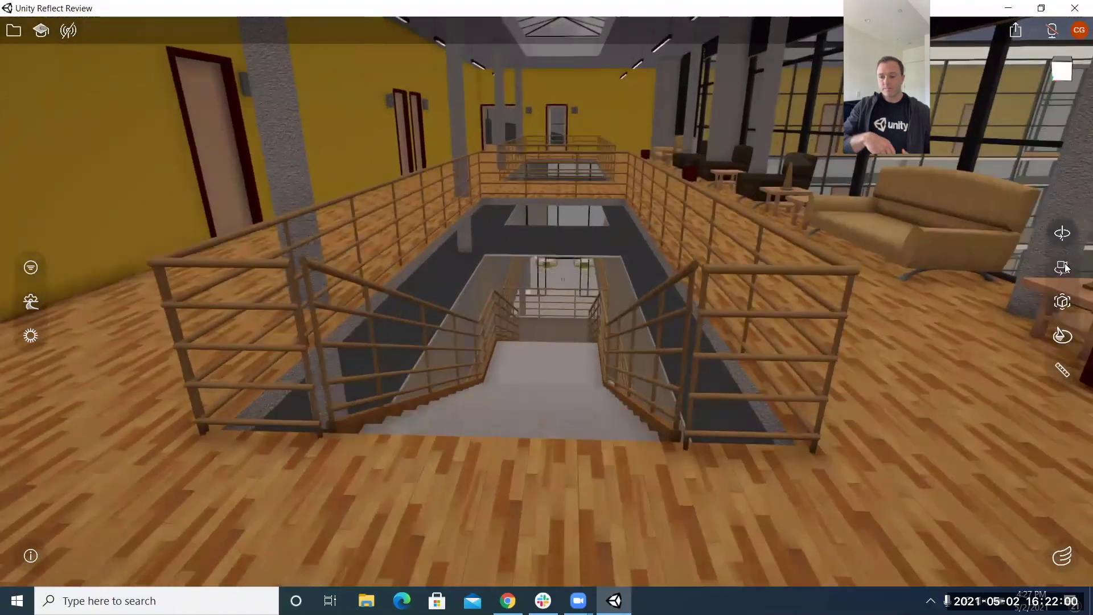
{"action": "left_click_drag", "start_coordinate": [846, 287], "coordinate": [1001, 306]}
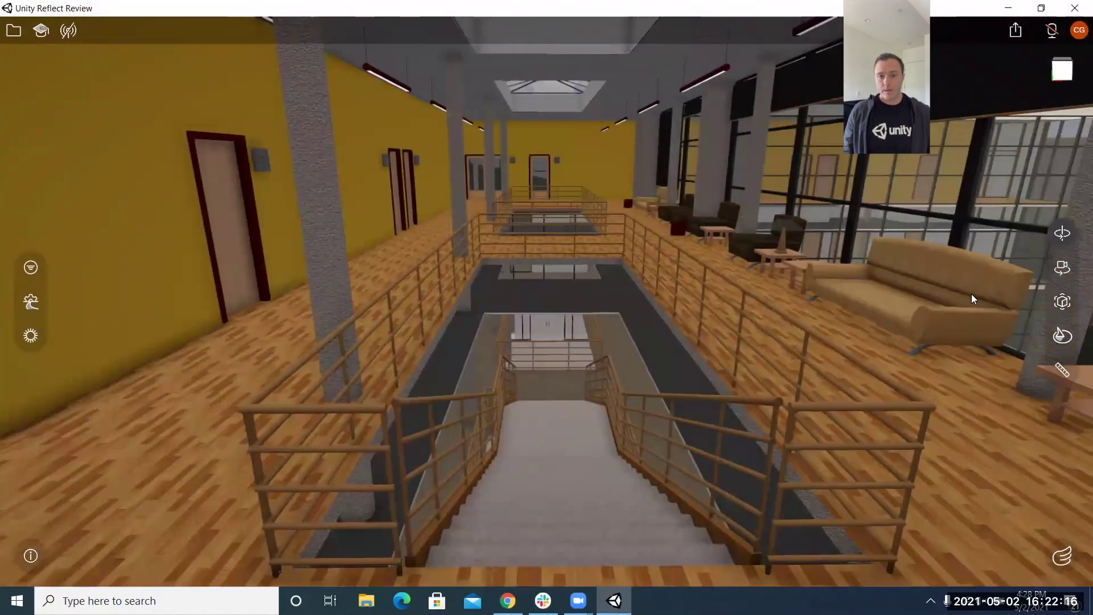
{"action": "scroll", "coordinate": [704, 288], "scroll_direction": "down", "scroll_amount": 5}
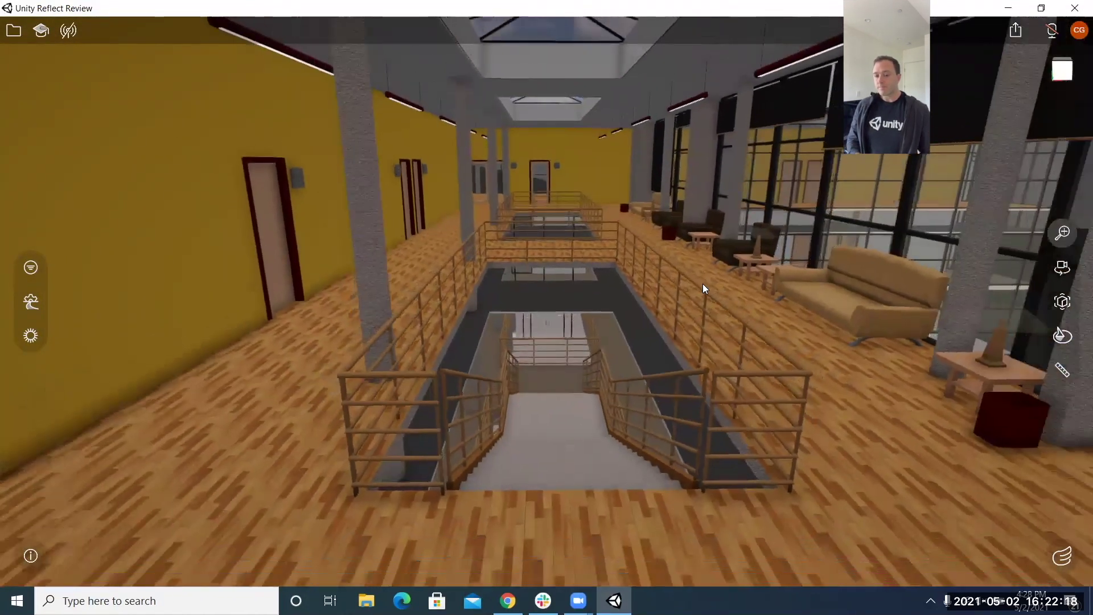
{"action": "scroll", "coordinate": [703, 284], "scroll_direction": "down", "scroll_amount": 2}
{"action": "scroll", "coordinate": [700, 287], "scroll_direction": "up", "scroll_amount": 5}
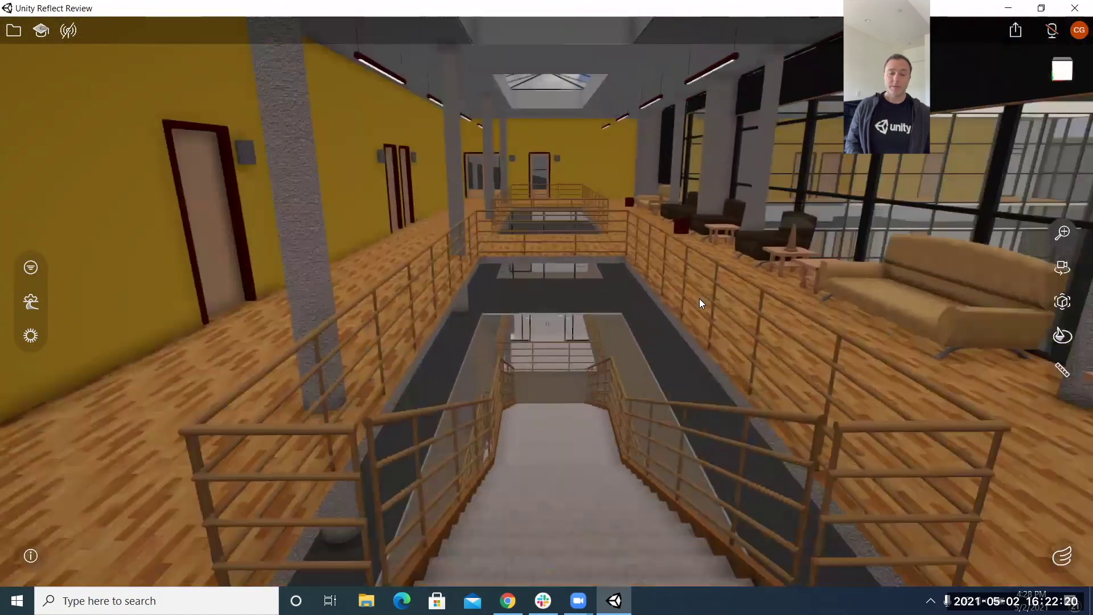
{"action": "scroll", "coordinate": [699, 298], "scroll_direction": "down", "scroll_amount": 3}
- Move forward and sideways around the stairwell while turning the camera to look along the upper floor
{"action": "left_click_drag", "start_coordinate": [698, 299], "coordinate": [630, 330]}
{"action": "key", "text": "a"}
{"action": "key", "text": "w"}
{"action": "mouse_move", "coordinate": [631, 332]}
{"action": "right_mouse_down"}
{"action": "mouse_move", "coordinate": [628, 310]}
{"action": "mouse_move", "coordinate": [631, 319]}
{"action": "right_mouse_up"}
{"action": "key", "text": "d"}
{"action": "left_click_drag", "start_coordinate": [631, 319], "coordinate": [680, 340]}
{"action": "right_click_drag", "start_coordinate": [679, 339], "coordinate": [688, 364]}
{"action": "key", "text": "w"}
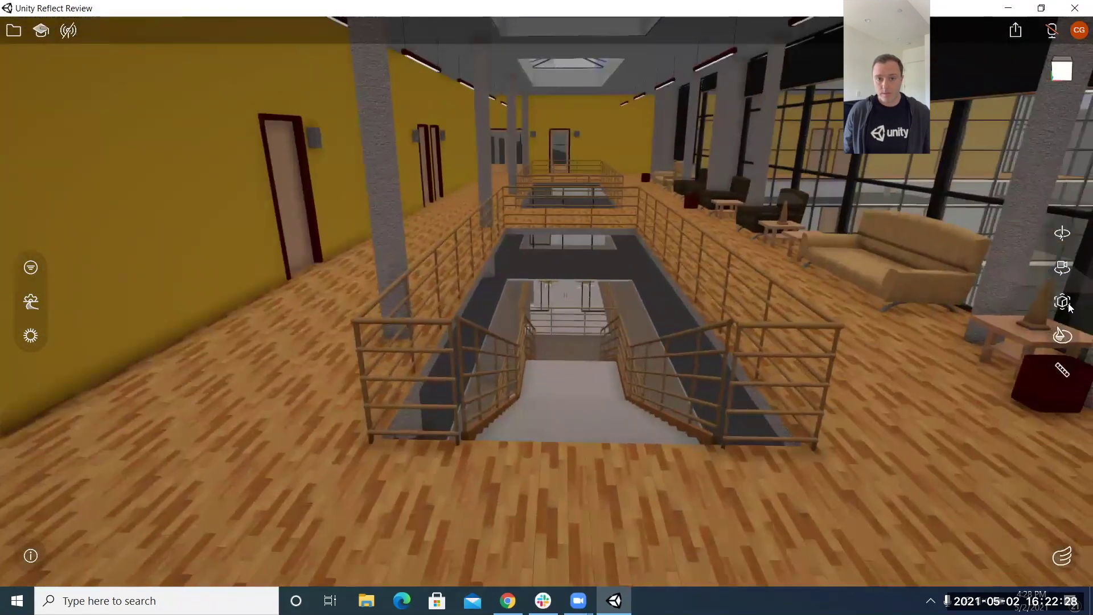
- Open the BIM information and select the wood floor in front of the staircase to inspect its properties
{"action": "left_click", "coordinate": [1063, 303]}
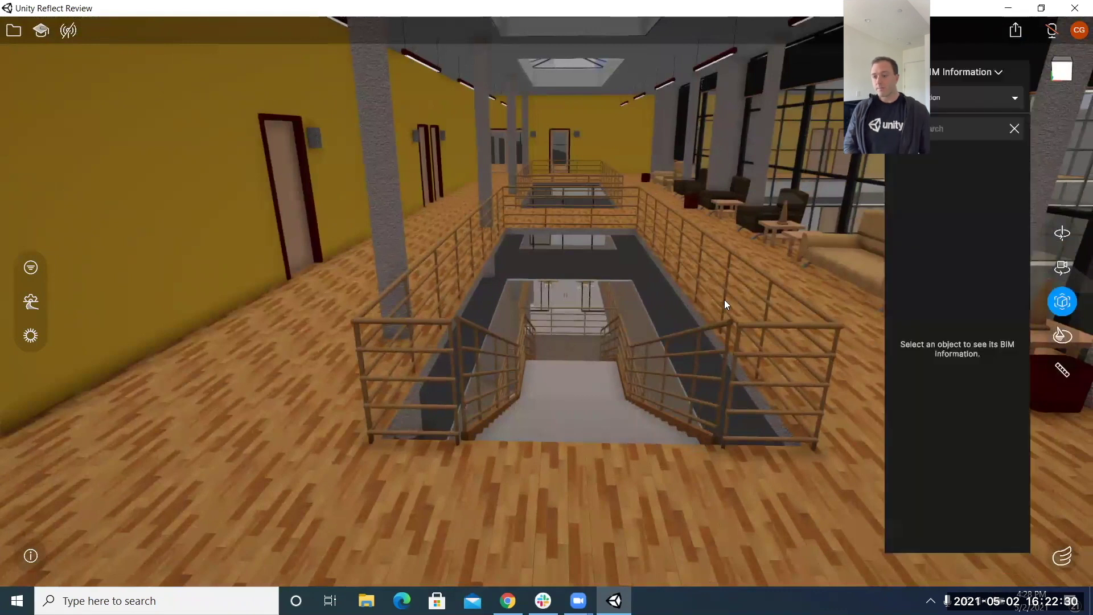
{"action": "left_click_drag", "start_coordinate": [696, 300], "coordinate": [651, 378]}
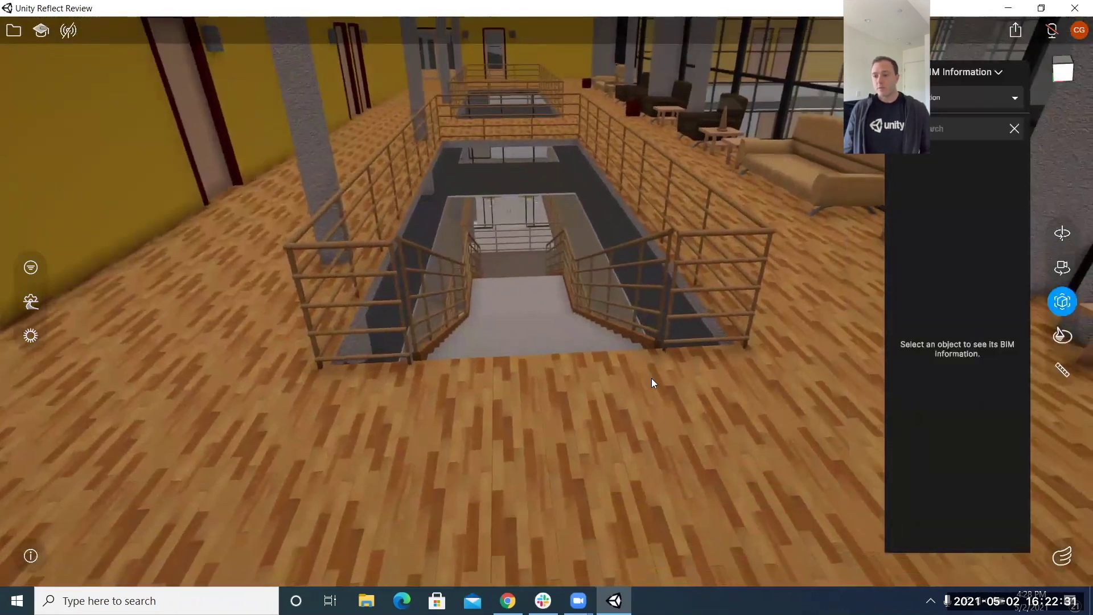
{"action": "left_click", "coordinate": [573, 388]}
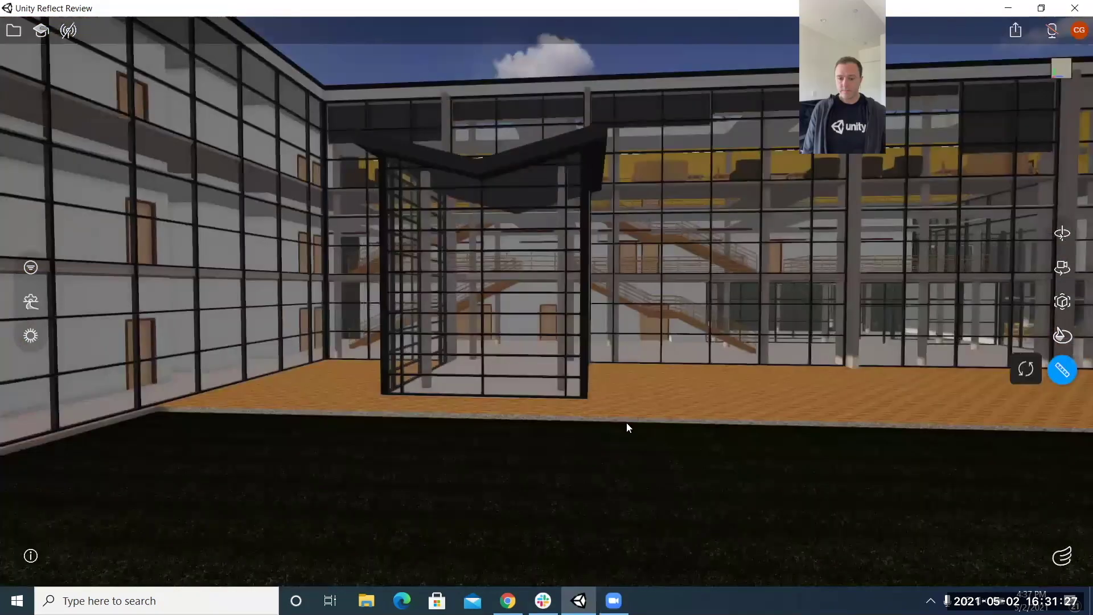
- Measure the width of the glass entrance between the bases of its two outer front posts
{"action": "scroll", "coordinate": [625, 426], "scroll_direction": "up", "scroll_amount": 2}
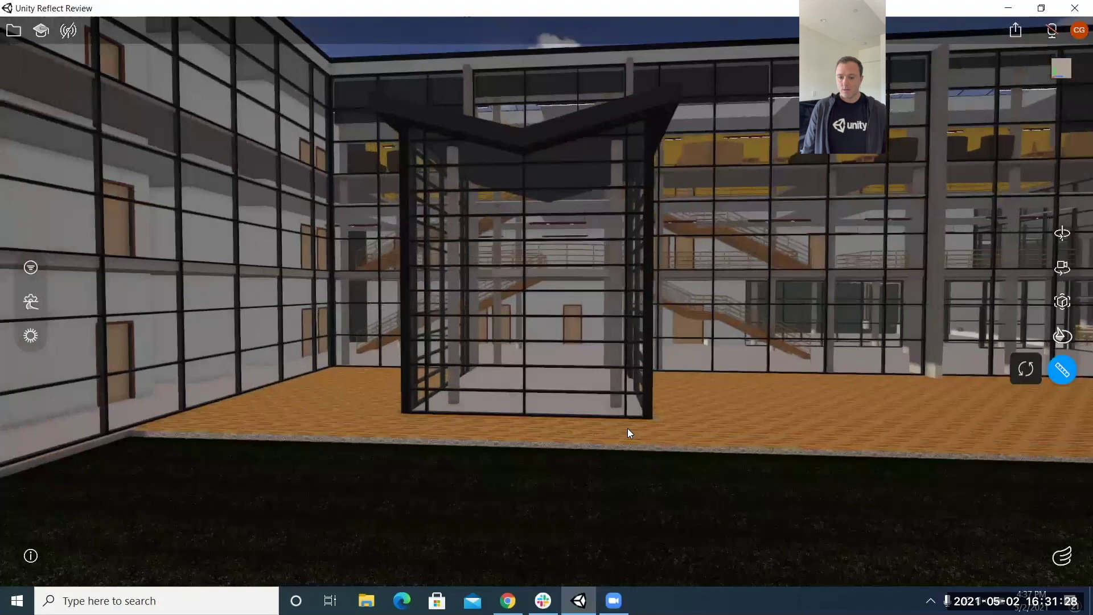
{"action": "scroll", "coordinate": [627, 428], "scroll_direction": "up", "scroll_amount": 5}
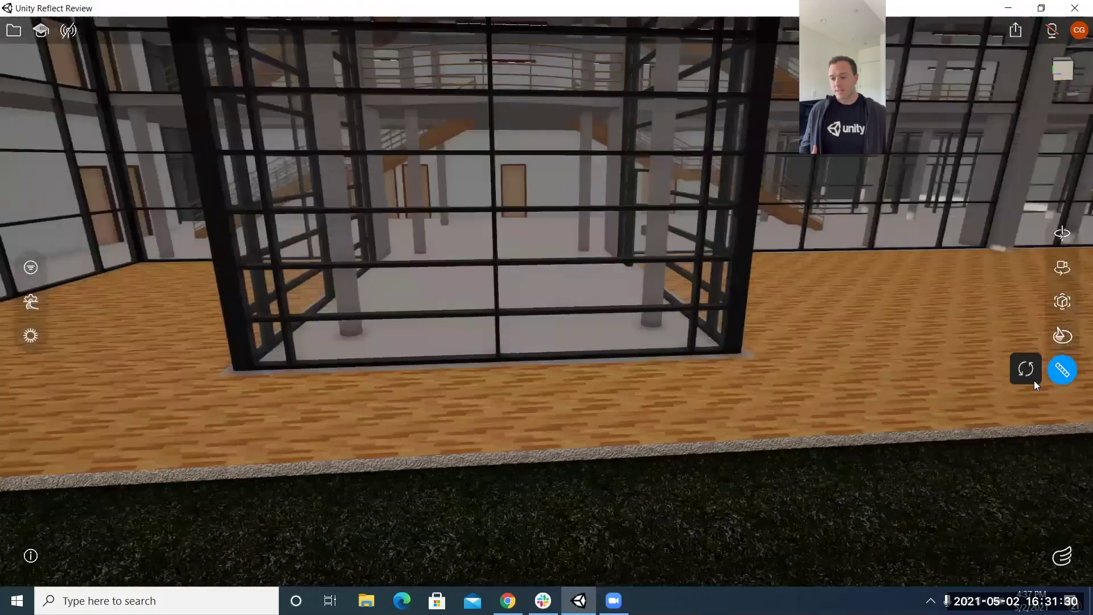
{"action": "left_click", "coordinate": [1061, 371]}
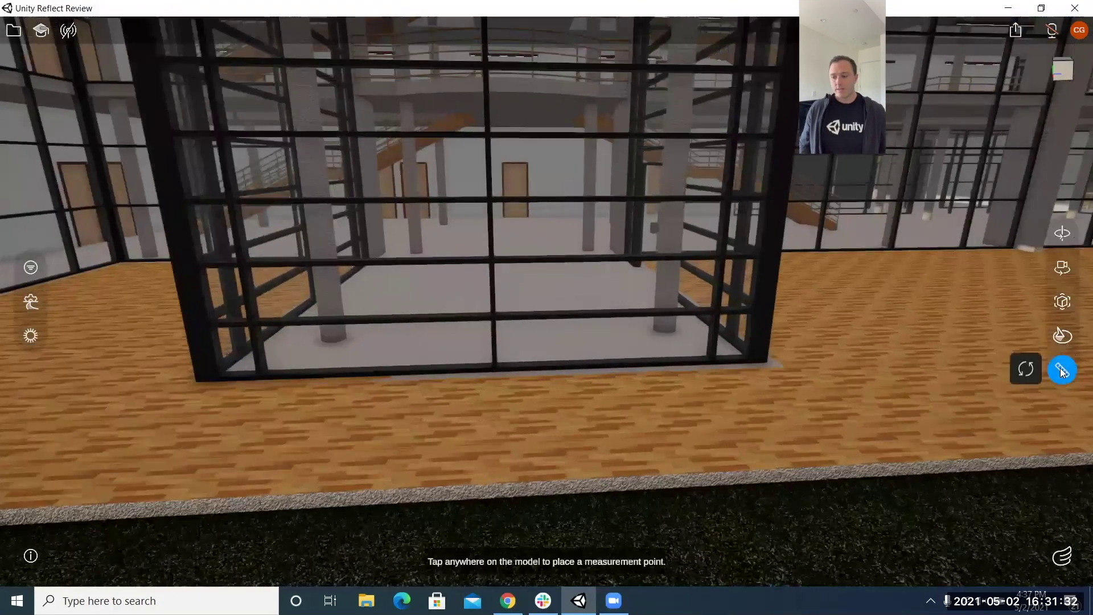
{"action": "right_click_drag", "start_coordinate": [794, 421], "coordinate": [773, 419]}
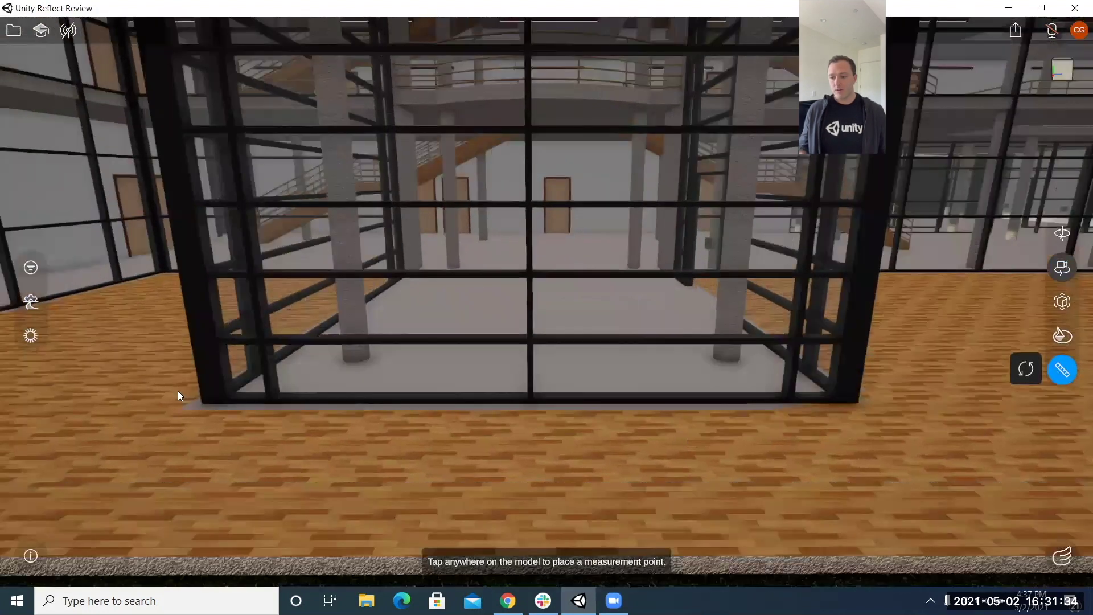
{"action": "left_click", "coordinate": [177, 387]}
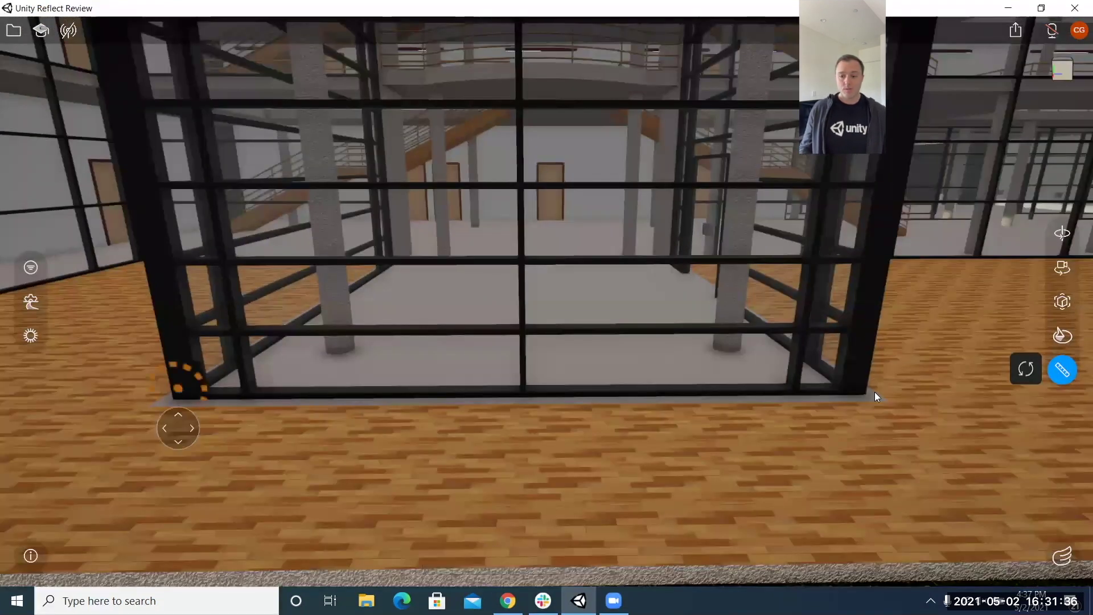
{"action": "left_click", "coordinate": [859, 383]}
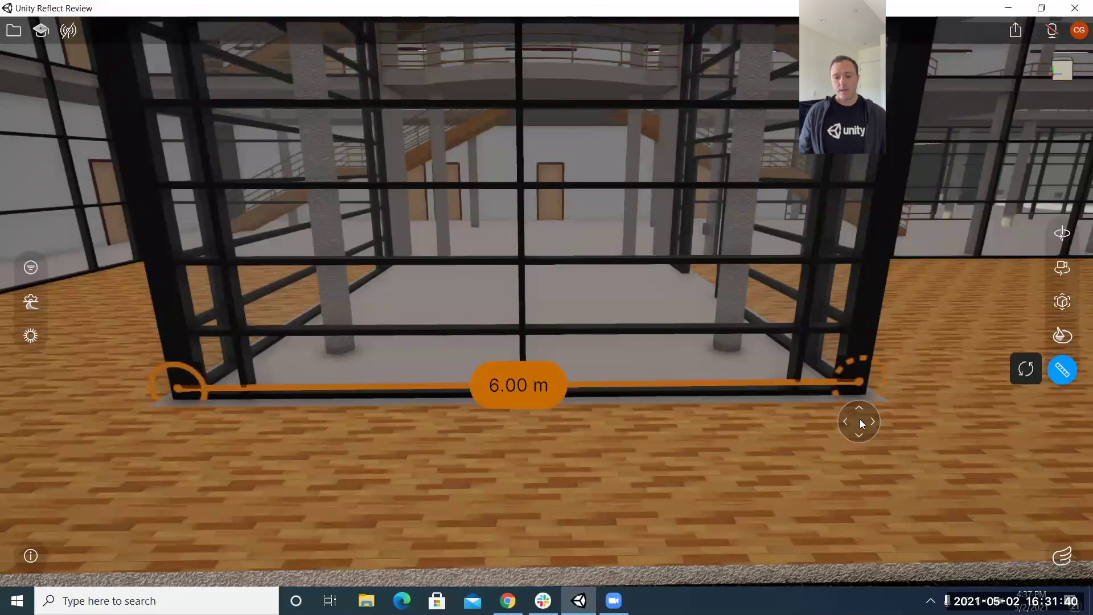
- Reposition the measurement's end point at the center mullion and back at the outer post, inspect it from several angles and exit measuring
{"action": "left_click_drag", "start_coordinate": [859, 421], "coordinate": [516, 427]}
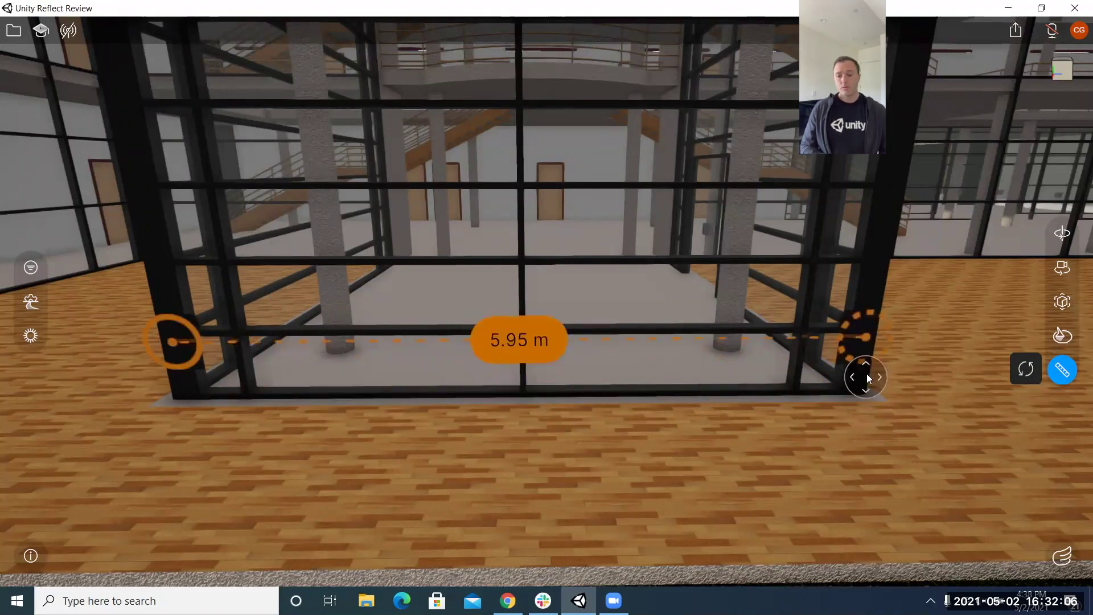
{"action": "left_click_drag", "start_coordinate": [862, 373], "coordinate": [879, 371]}
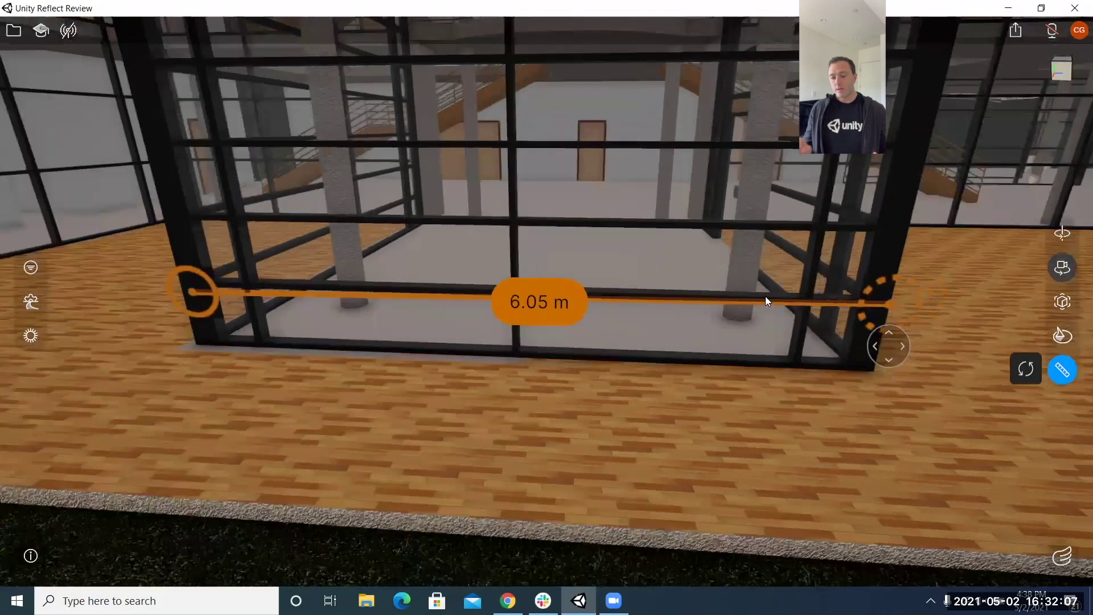
{"action": "left_click_drag", "start_coordinate": [765, 296], "coordinate": [699, 404]}
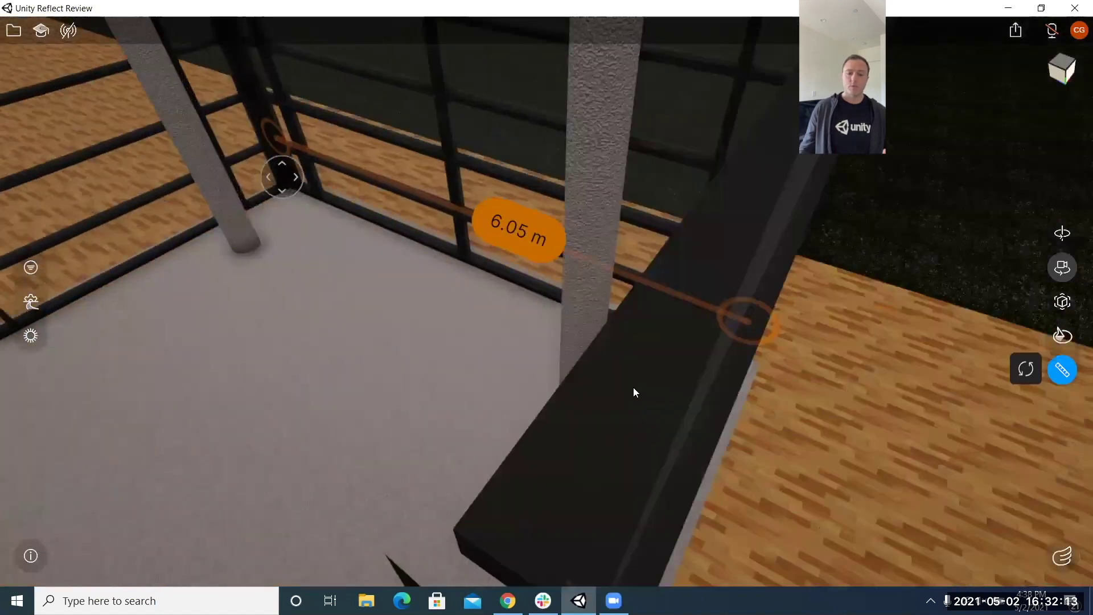
{"action": "left_click_drag", "start_coordinate": [633, 387], "coordinate": [604, 357]}
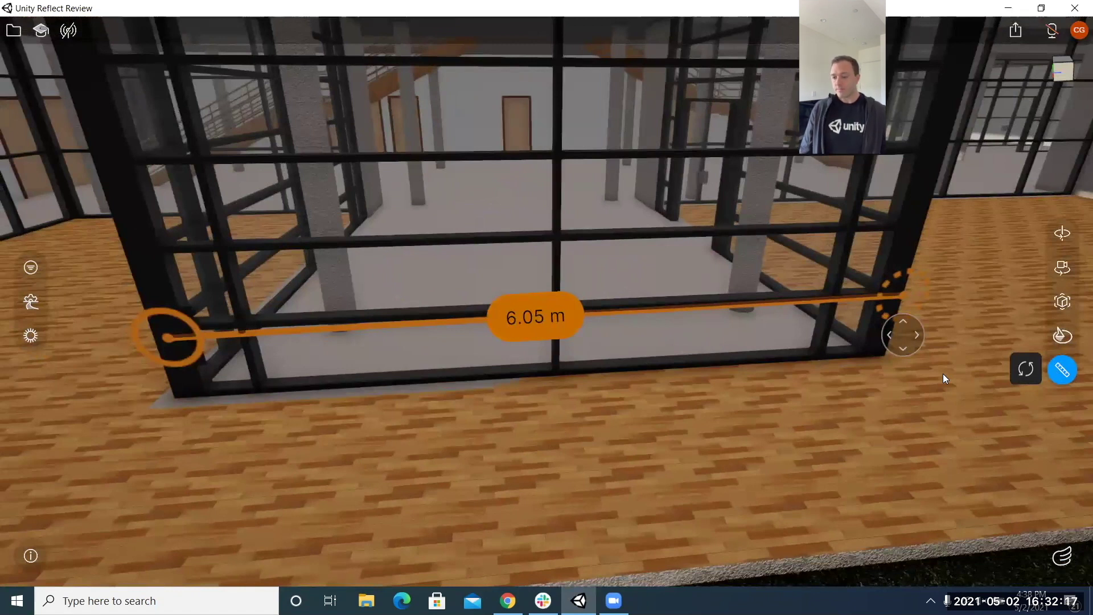
{"action": "right_click_drag", "start_coordinate": [943, 373], "coordinate": [1075, 557]}
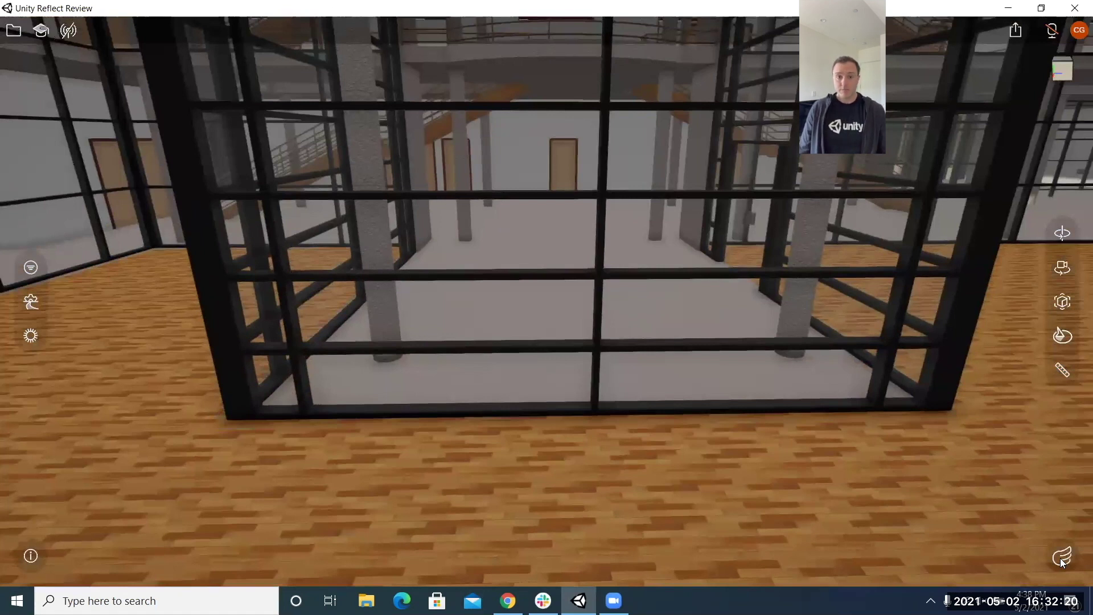
- Set navigation to Fly mode and view the model from the top and side presets, finishing on the home view
{"action": "left_click", "coordinate": [1062, 558]}
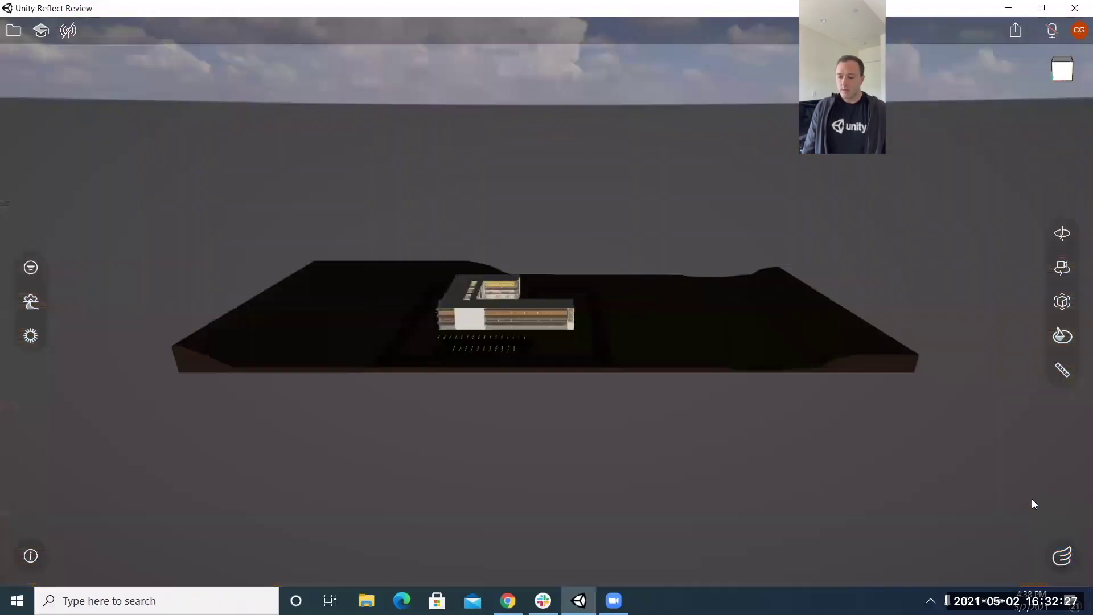
{"action": "left_click", "coordinate": [1034, 501]}
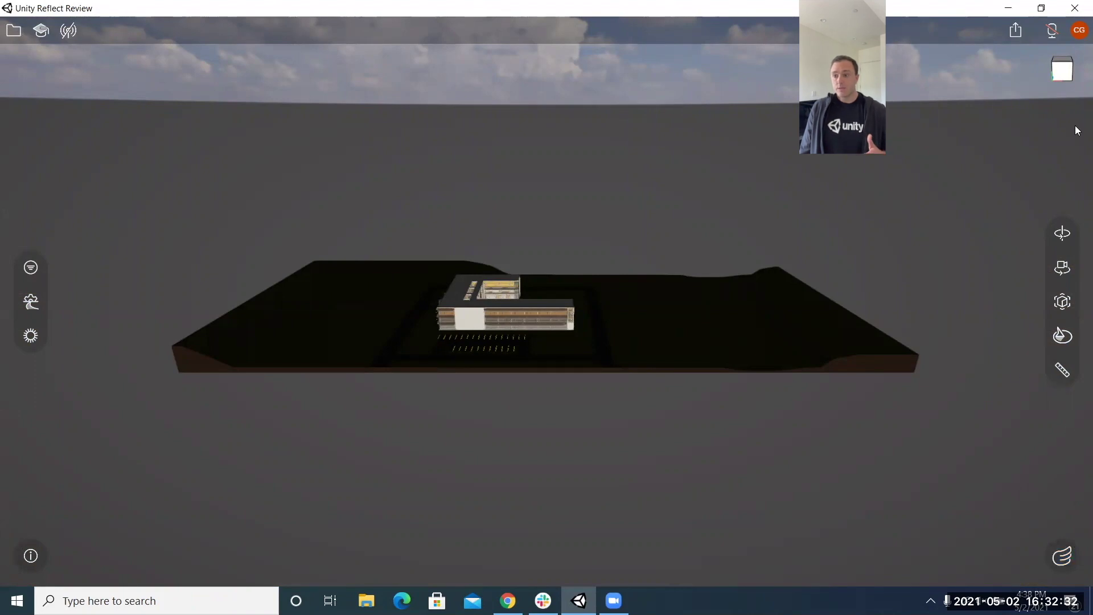
{"action": "left_click", "coordinate": [1060, 69]}
{"action": "left_click", "coordinate": [923, 68]}
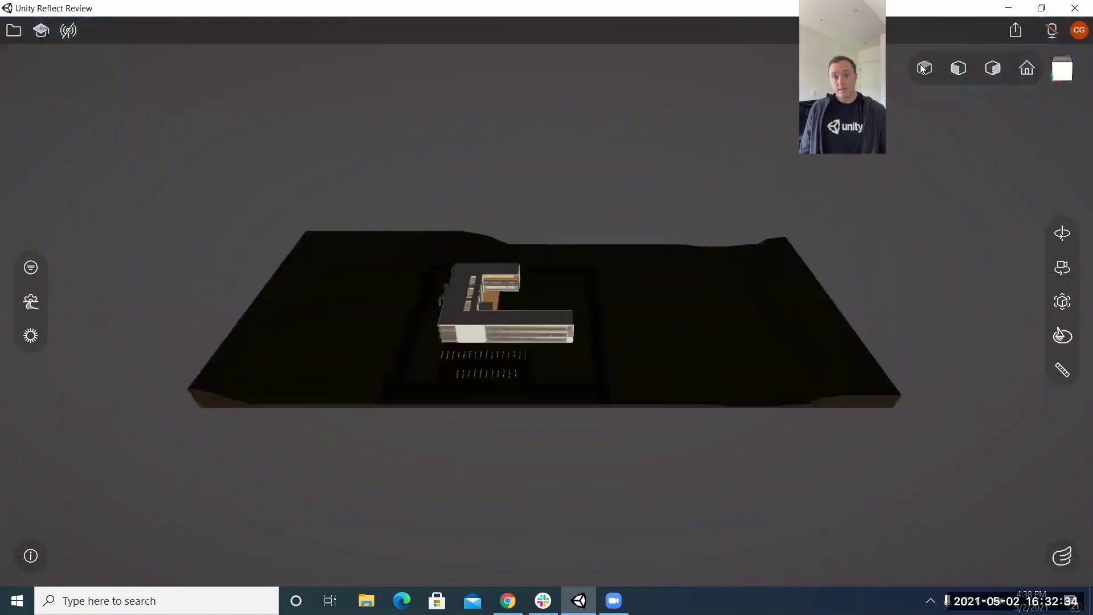
{"action": "left_click", "coordinate": [951, 73]}
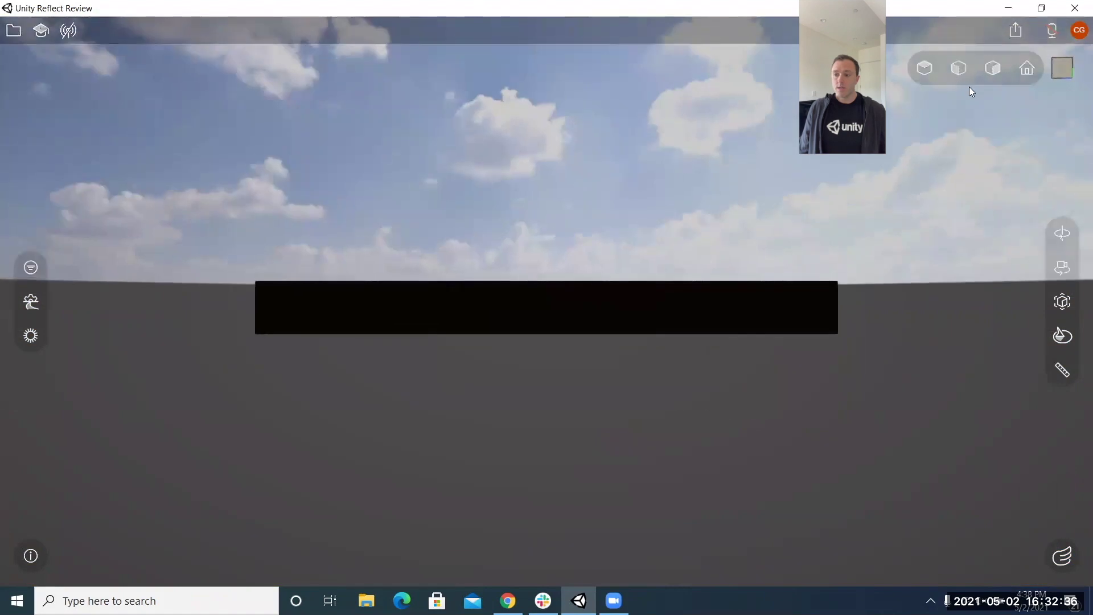
{"action": "left_click", "coordinate": [1027, 68]}
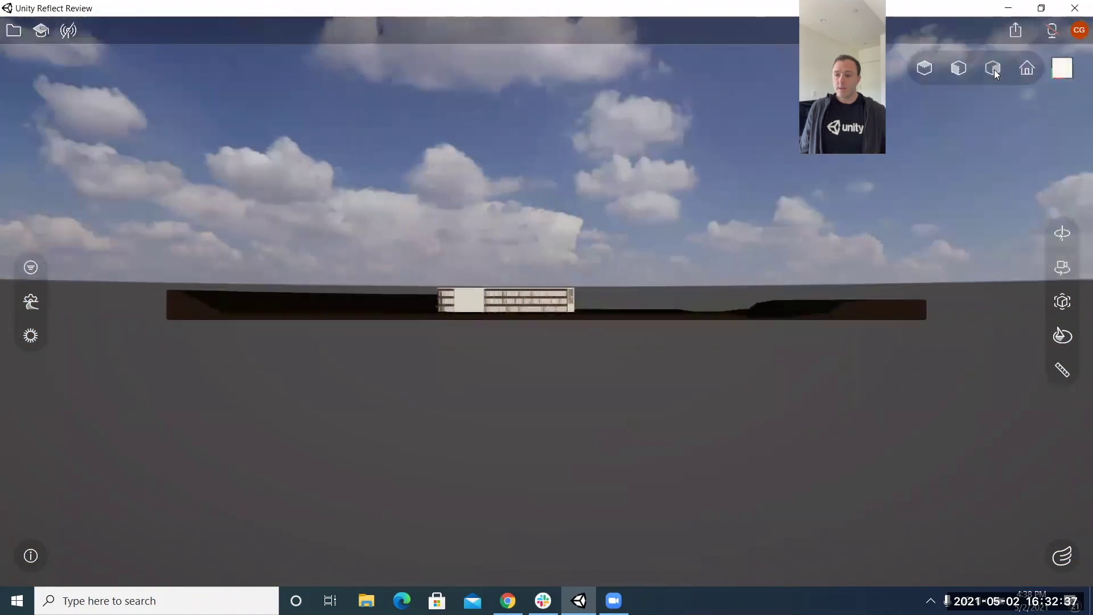
{"action": "left_click", "coordinate": [1032, 68]}
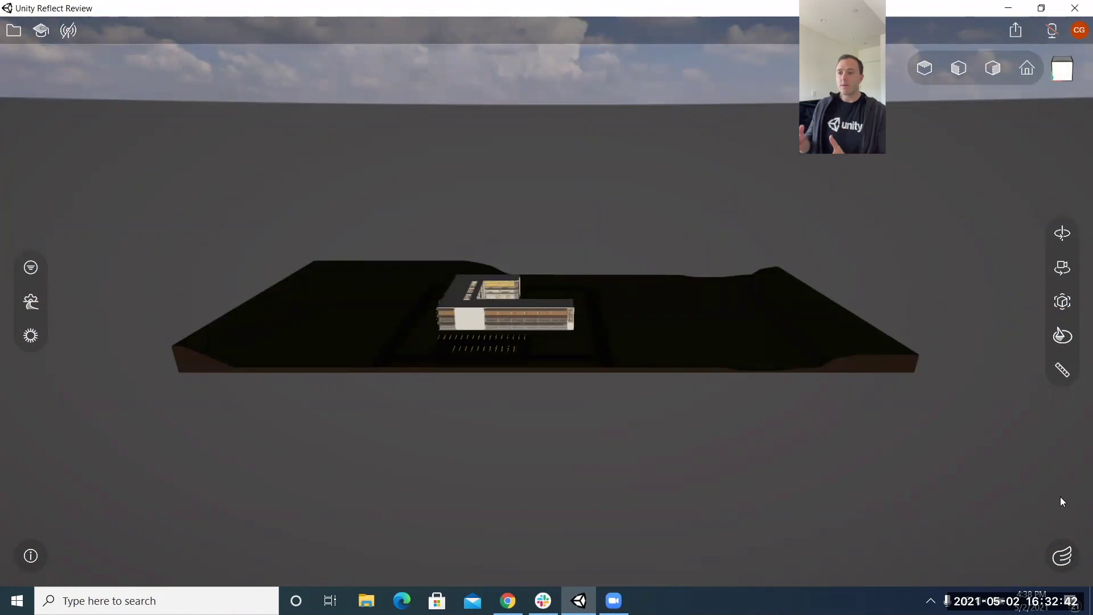
{"action": "left_click", "coordinate": [1059, 74]}
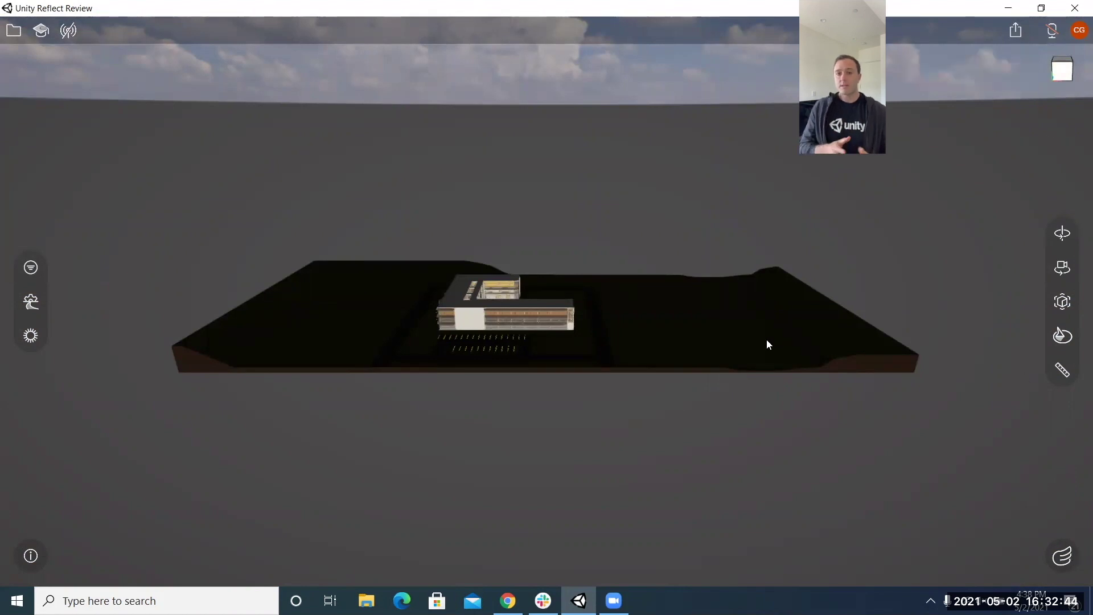
- Fly from the site overview across the courtyard and through the glass entrance into the ground-floor lobby
{"action": "right_click_drag", "start_coordinate": [766, 339], "coordinate": [749, 336]}
{"action": "scroll", "coordinate": [749, 337], "scroll_direction": "up", "scroll_amount": 4}
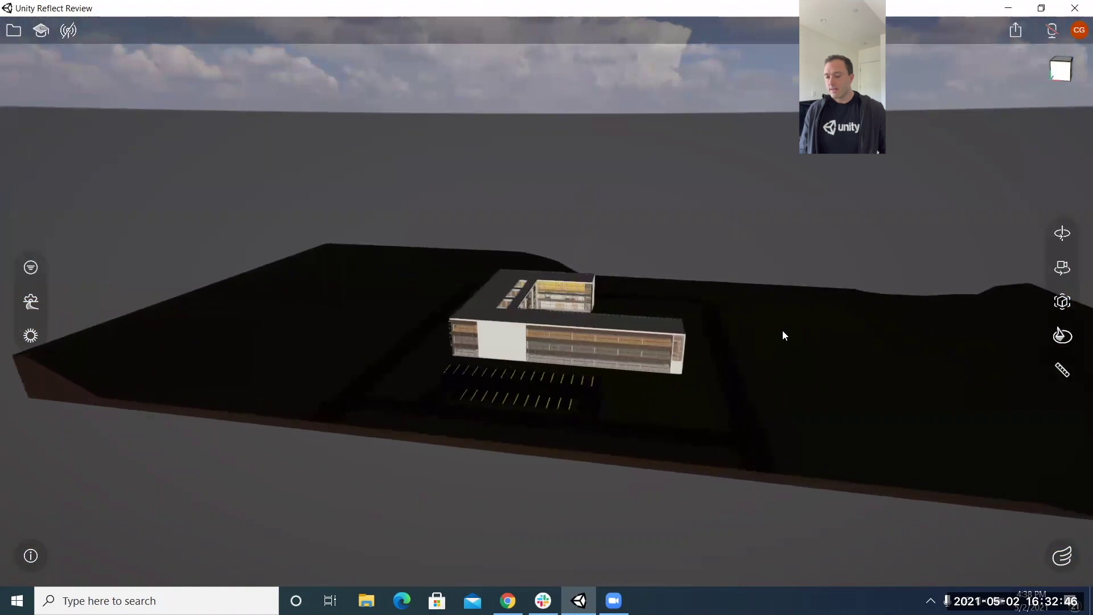
{"action": "scroll", "coordinate": [782, 330], "scroll_direction": "up", "scroll_amount": 10}
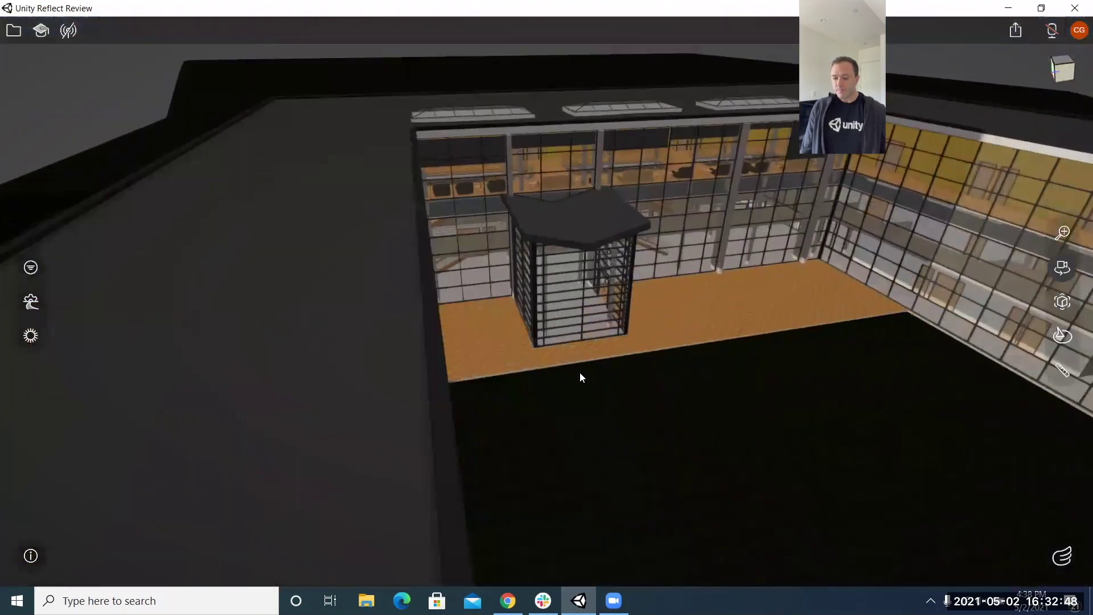
{"action": "scroll", "coordinate": [580, 378], "scroll_direction": "up", "scroll_amount": 10}
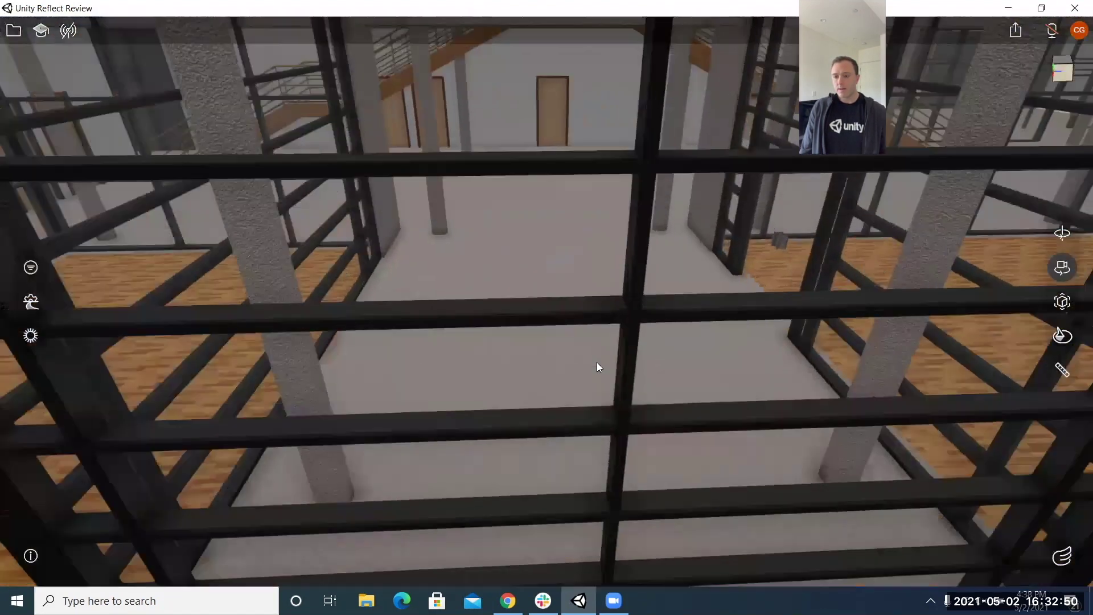
{"action": "scroll", "coordinate": [597, 362], "scroll_direction": "up", "scroll_amount": 10}
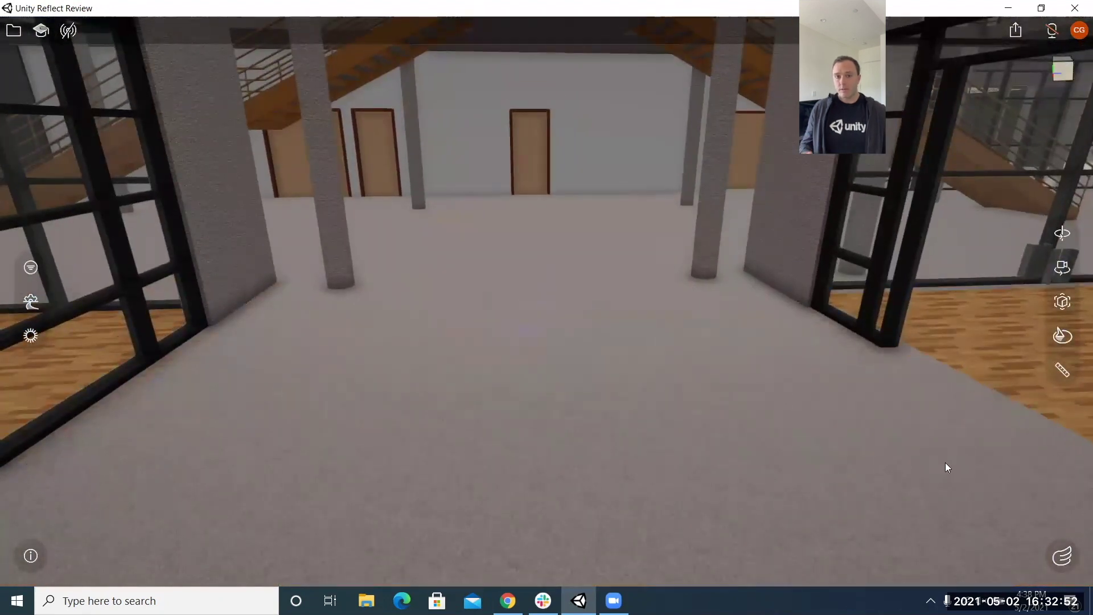
- Set navigation to Walk mode, place the starting point on the lobby floor inside the entrance and look around
{"action": "left_click", "coordinate": [1063, 556]}
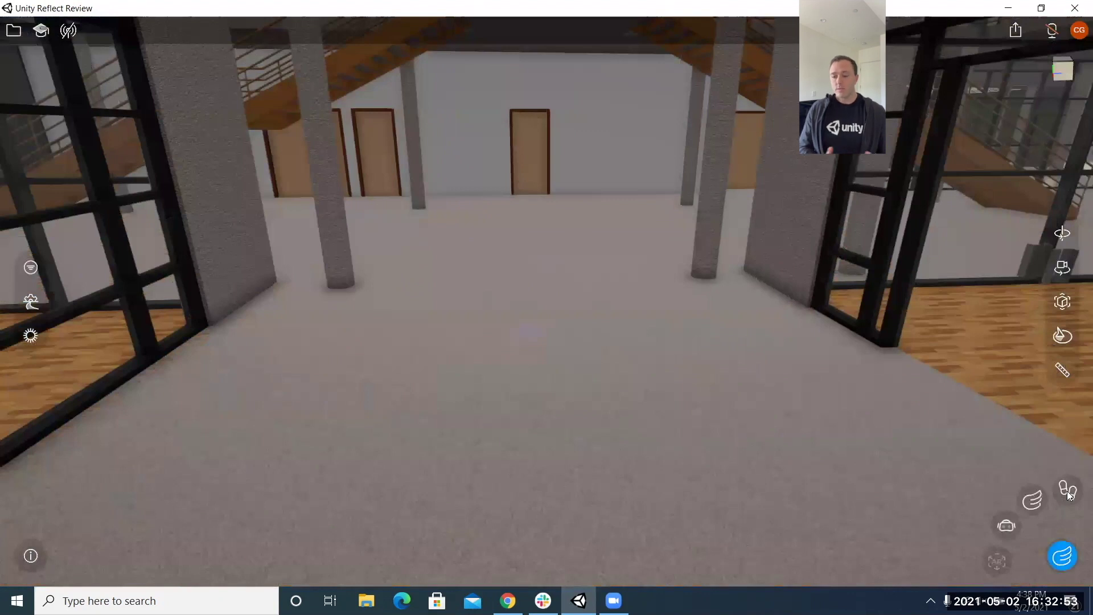
{"action": "left_click", "coordinate": [1068, 491]}
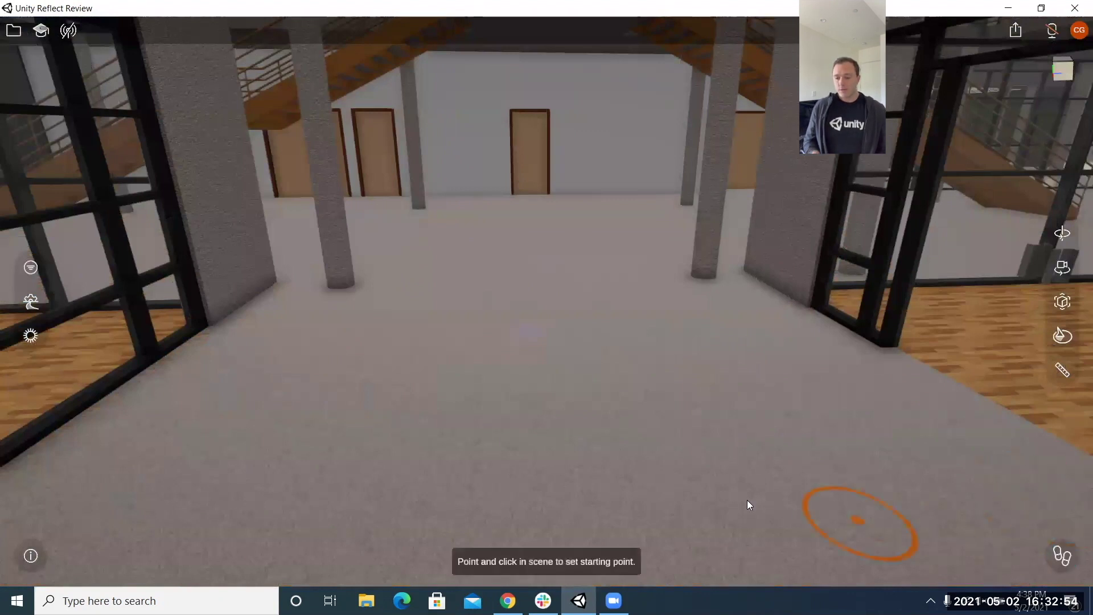
{"action": "left_click", "coordinate": [549, 424]}
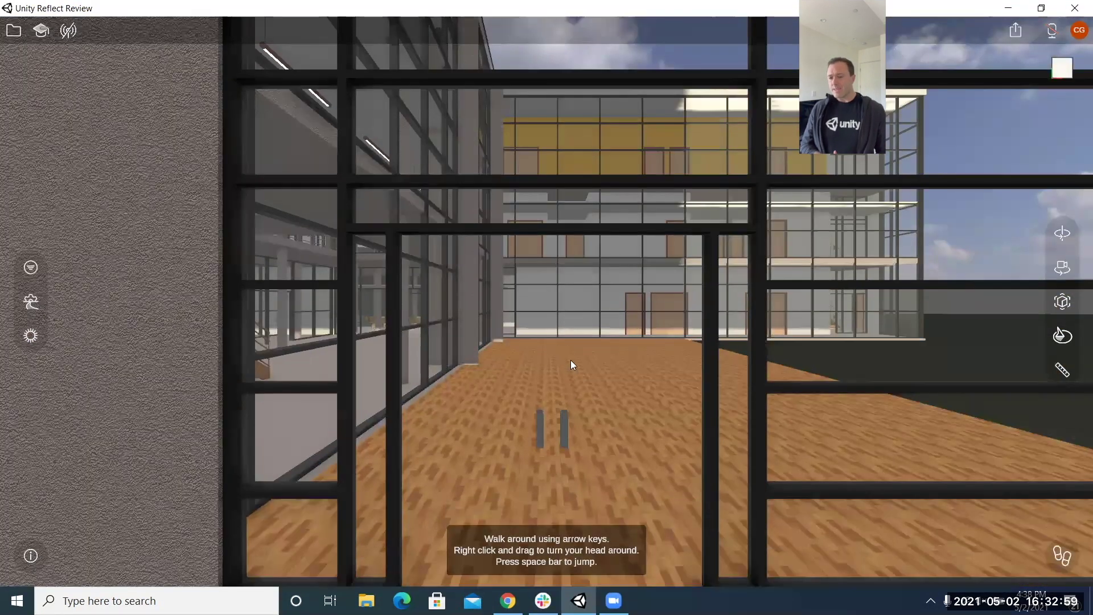
{"action": "right_click_drag", "start_coordinate": [572, 364], "coordinate": [177, 336]}
{"action": "right_click_drag", "start_coordinate": [454, 353], "coordinate": [201, 384]}
{"action": "right_click_drag", "start_coordinate": [308, 409], "coordinate": [727, 424]}
- Walk to the central staircase, climb to the upper floor and turn to face along the glazed corridor
{"action": "key", "text": "Up"}
{"action": "right_click_drag", "start_coordinate": [593, 404], "coordinate": [725, 362]}
{"action": "key", "text": "Up"}
{"action": "key", "text": "Up"}
{"action": "key", "text": "Down"}
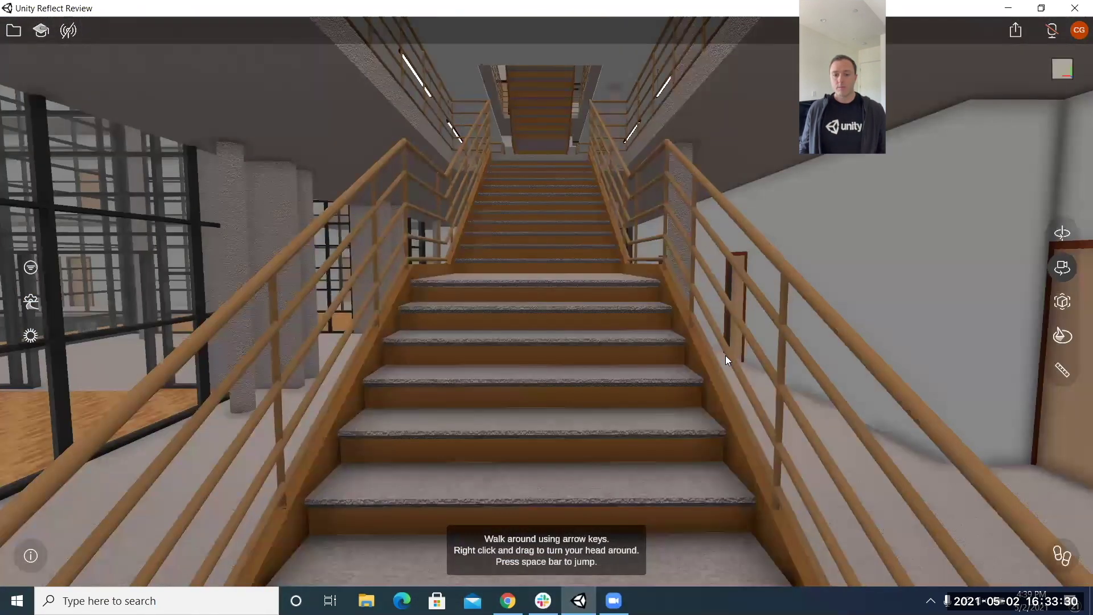
{"action": "key", "text": "Up"}
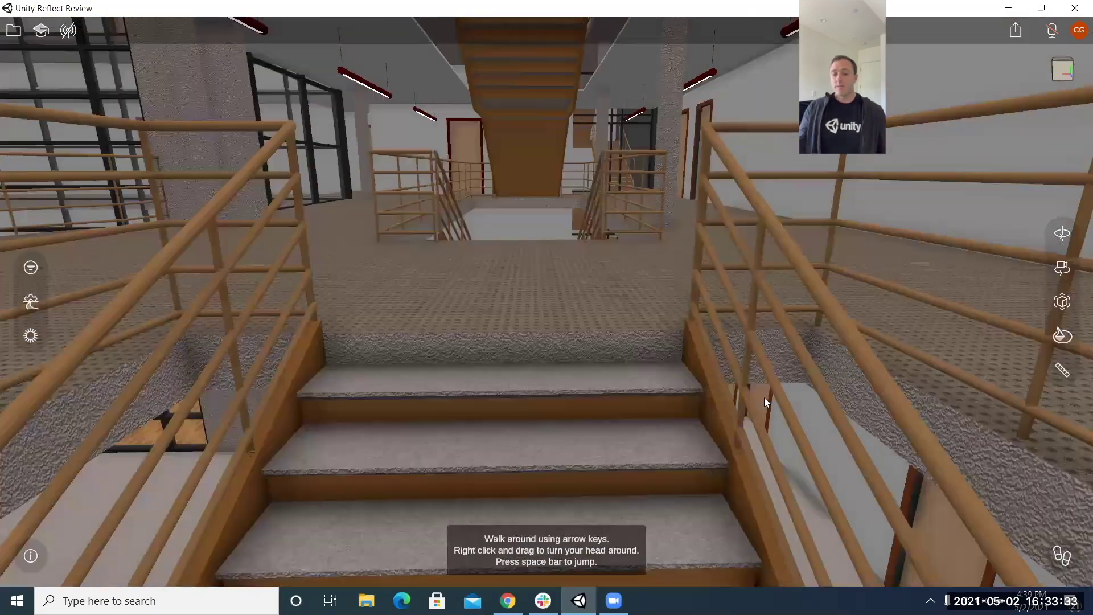
{"action": "key", "text": "Up"}
{"action": "right_click_drag", "start_coordinate": [775, 383], "coordinate": [595, 361]}
{"action": "key", "text": "Up"}
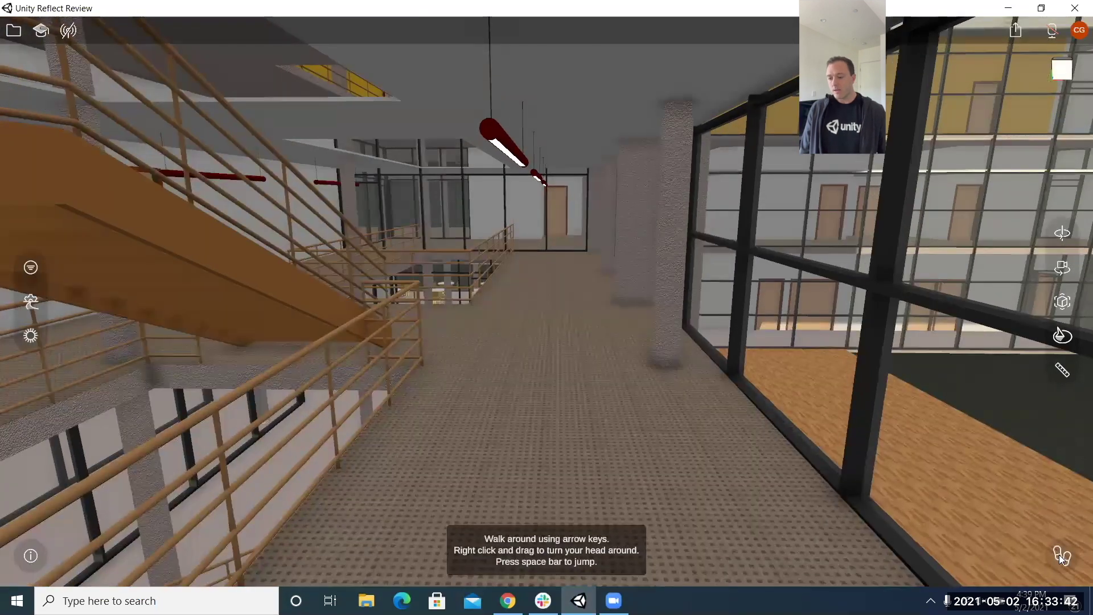
- Try to set the navigation to VR mode
{"action": "left_click", "coordinate": [1062, 556]}
{"action": "left_click", "coordinate": [1006, 528]}
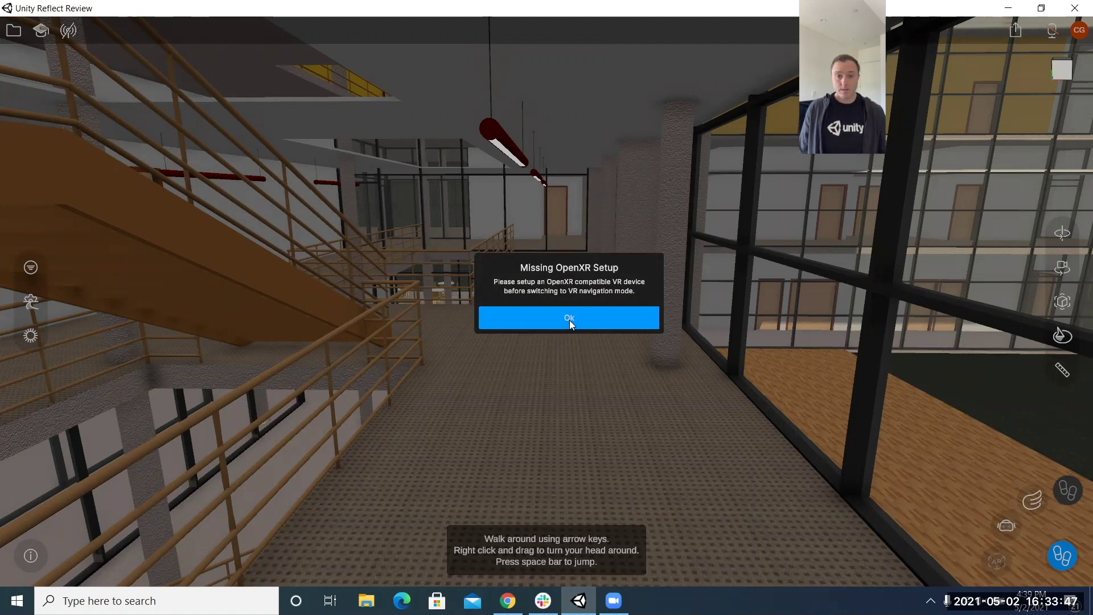
{"action": "left_click", "coordinate": [610, 322]}
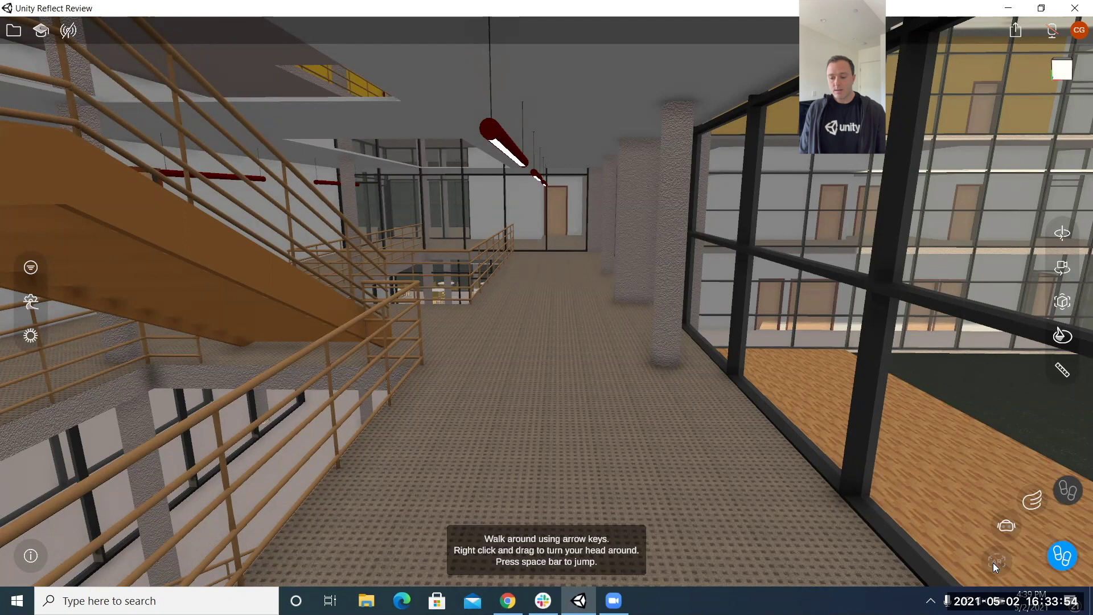
{"action": "key", "text": "Up"}
{"action": "key", "text": "Up"}
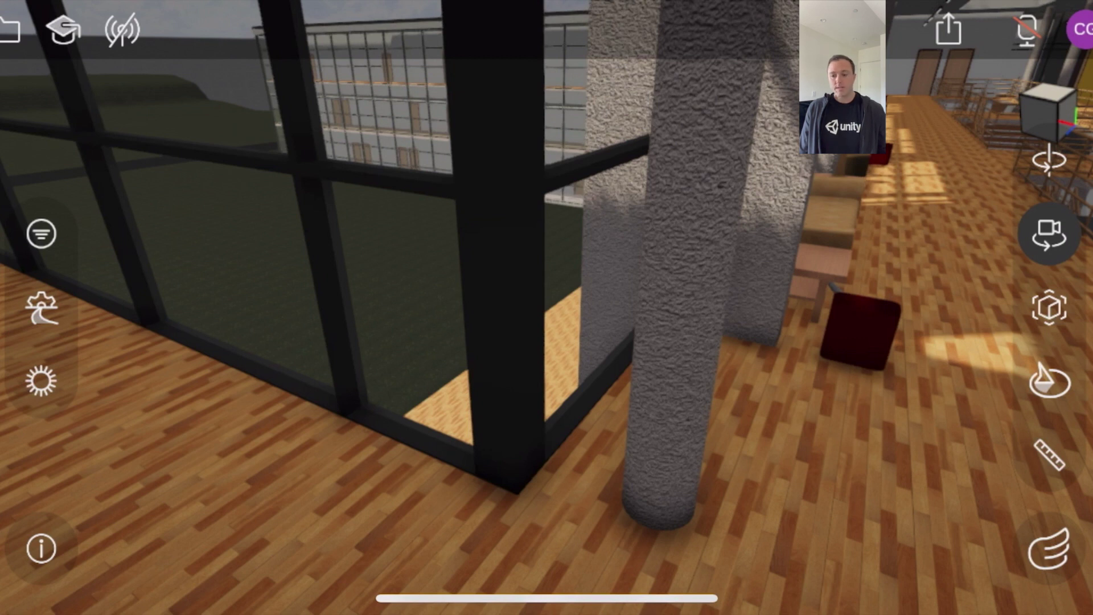
- Start AR Corner Match on the mobile device, focusing on the glass-wall corner and setting the wood floor as the corner's floor
{"action": "left_click", "coordinate": [1048, 549]}
{"action": "left_click", "coordinate": [1049, 548]}
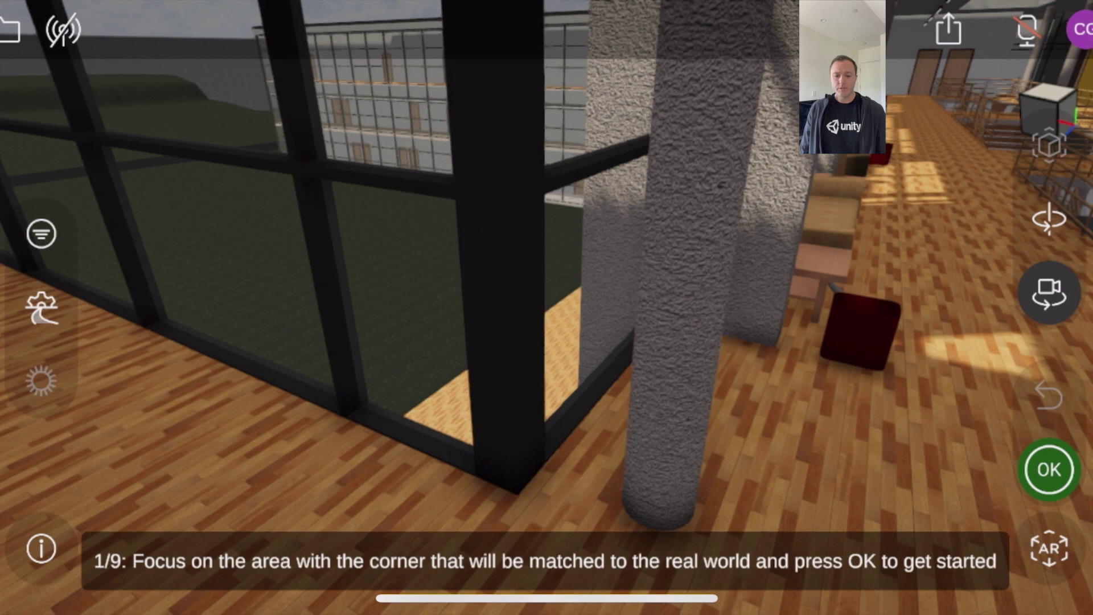
{"action": "left_click", "coordinate": [1049, 469]}
{"action": "left_click", "coordinate": [814, 455]}
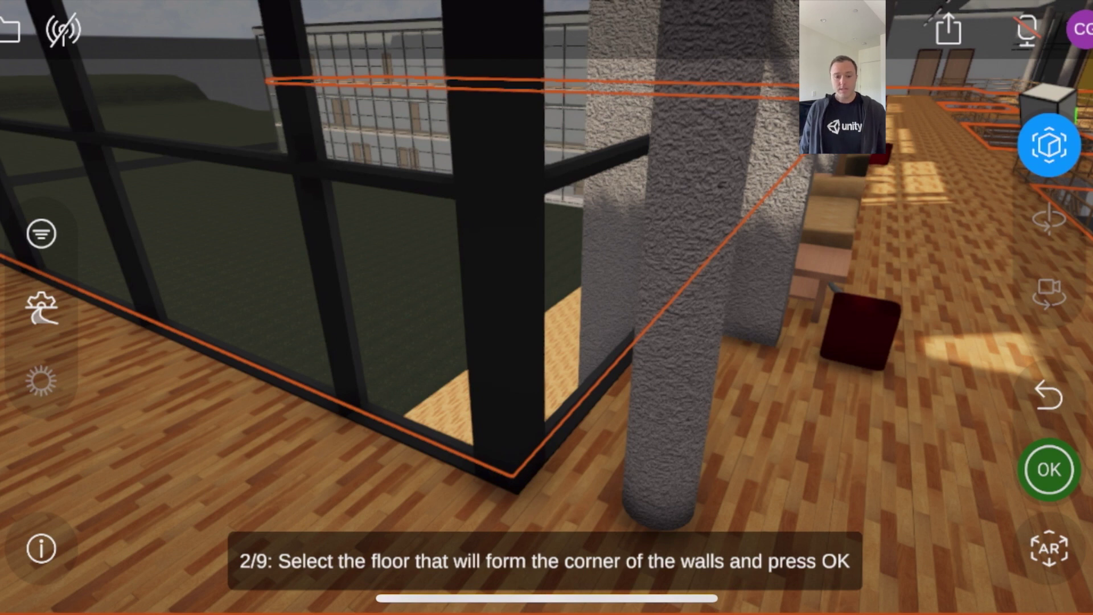
{"action": "left_click", "coordinate": [1049, 470]}
- Set the glazed walls on either side of the black corner post as walls A and B and confirm the corner point
{"action": "left_click", "coordinate": [335, 267]}
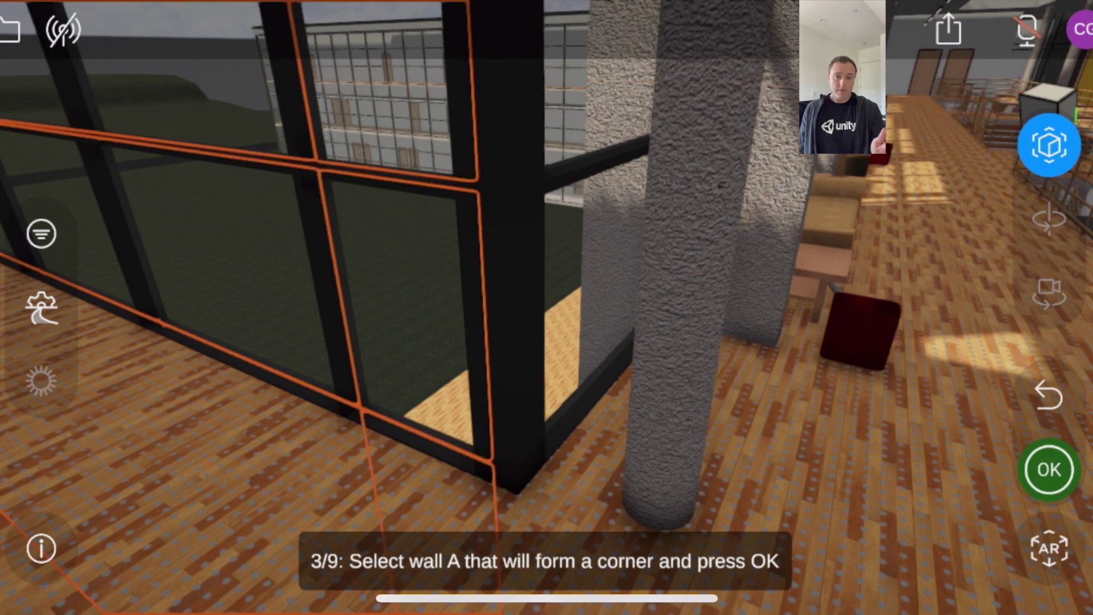
{"action": "left_click", "coordinate": [1048, 470]}
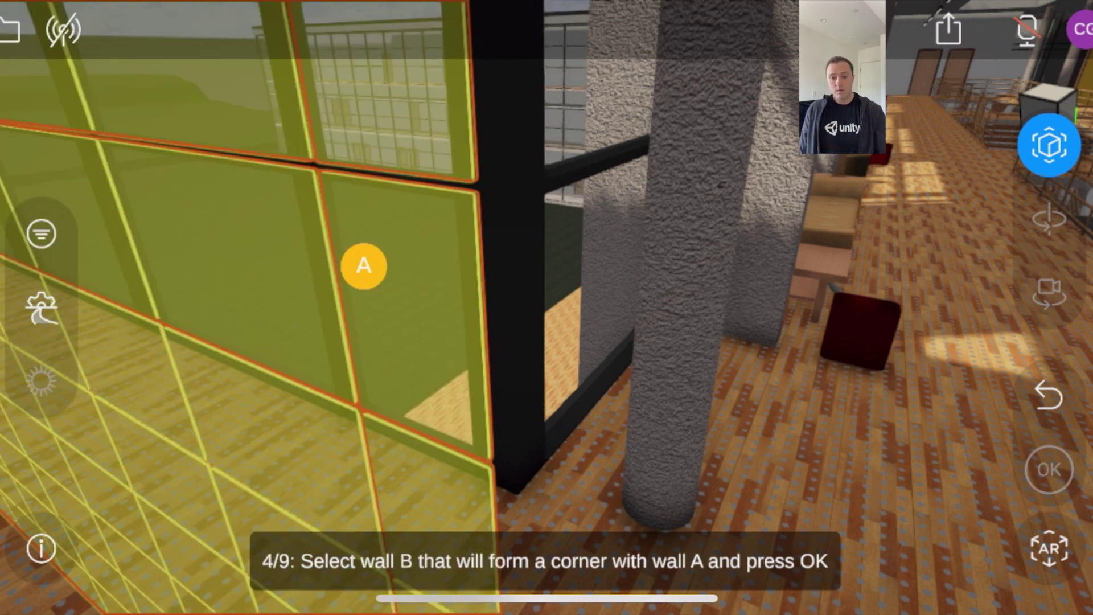
{"action": "left_click", "coordinate": [569, 256]}
{"action": "left_click", "coordinate": [1048, 469]}
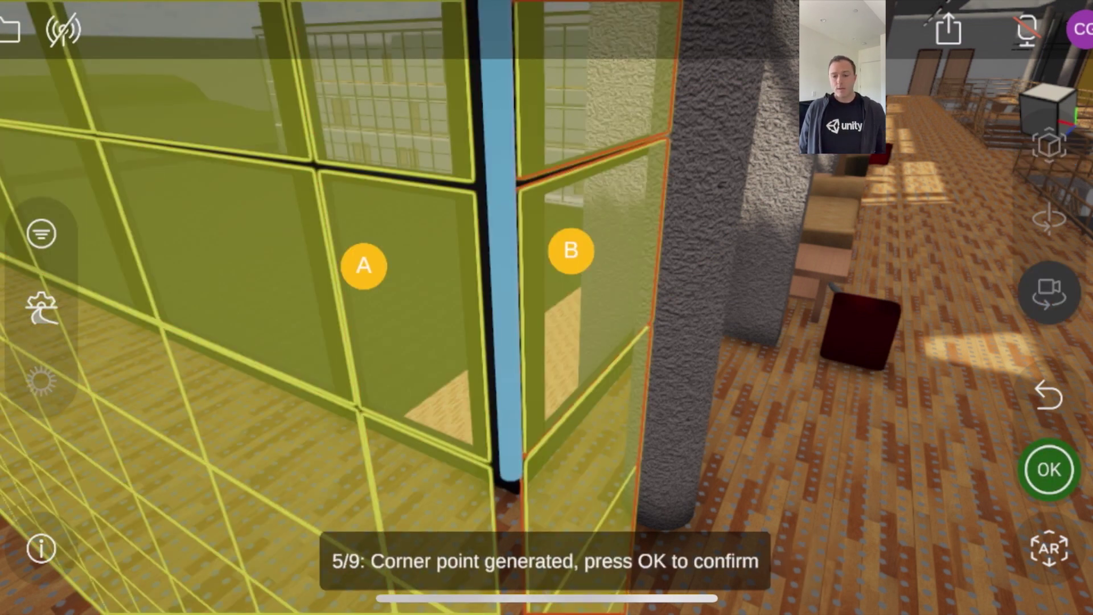
{"action": "left_click", "coordinate": [1048, 470]}
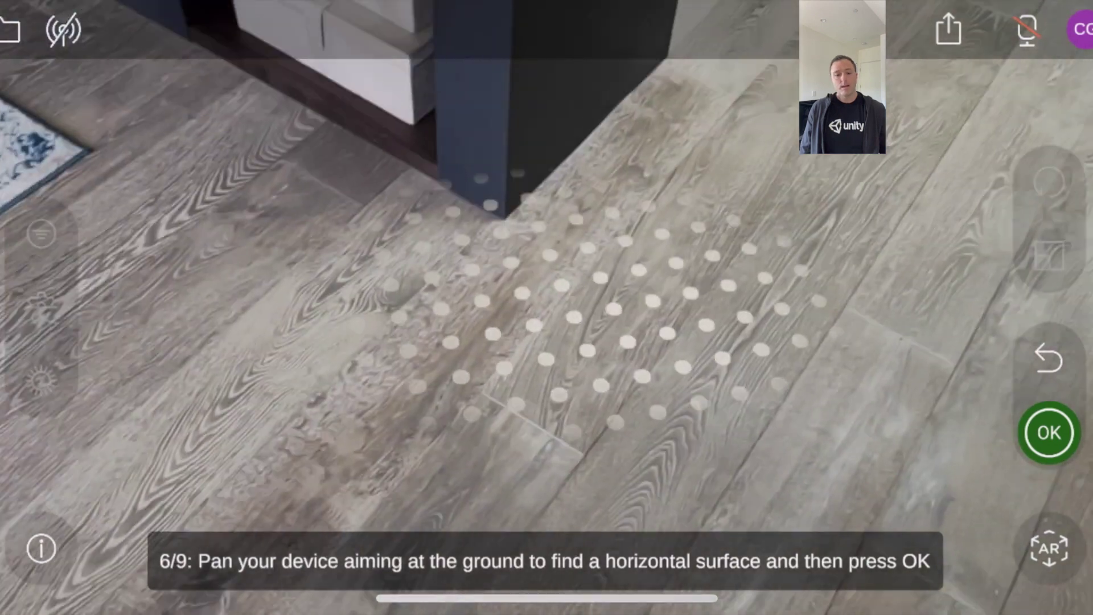
- Match the real room's floor and wall planes to the model's corner and place the model in AR
{"action": "left_click", "coordinate": [1049, 432]}
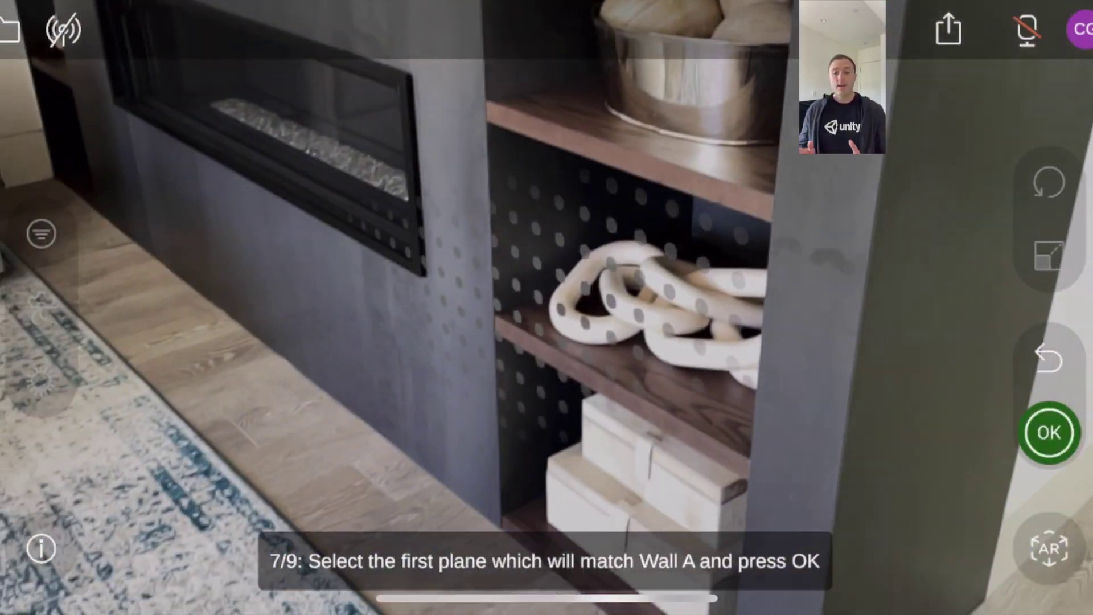
{"action": "left_click", "coordinate": [1049, 433]}
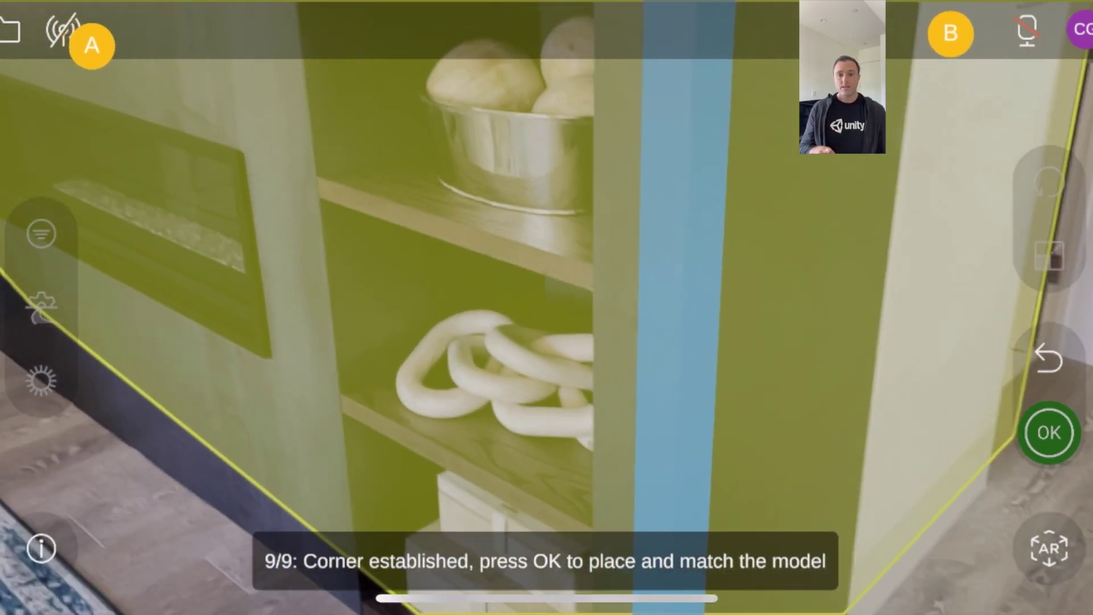
{"action": "left_click", "coordinate": [1049, 433]}
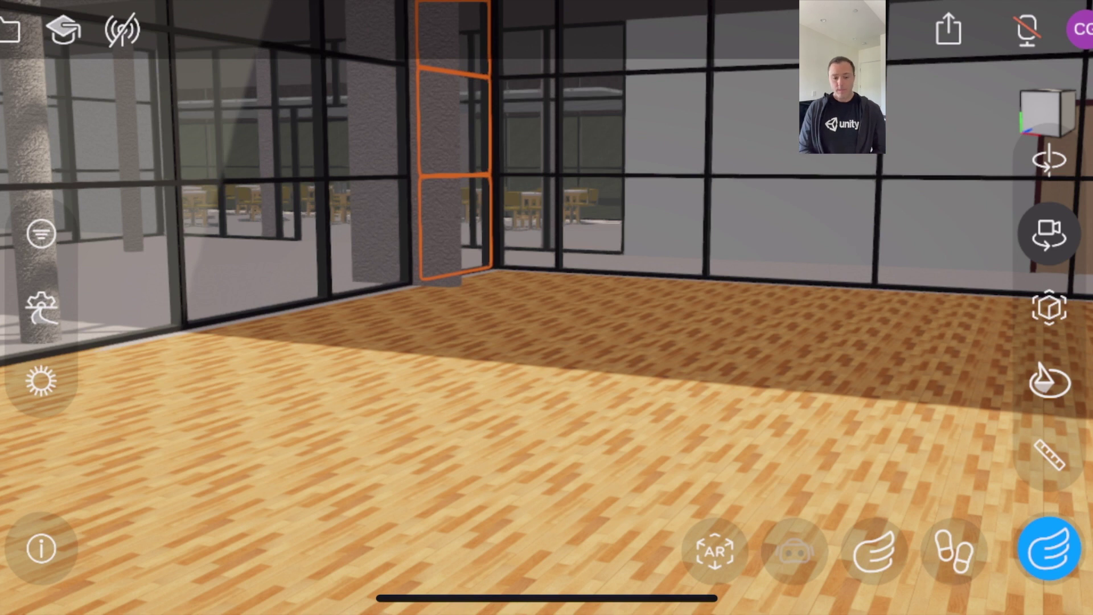
- Start AR View Match from the current view of the wood floor and glass walls and place the model at 1:1 on the tabletop surface
{"action": "left_click", "coordinate": [715, 551]}
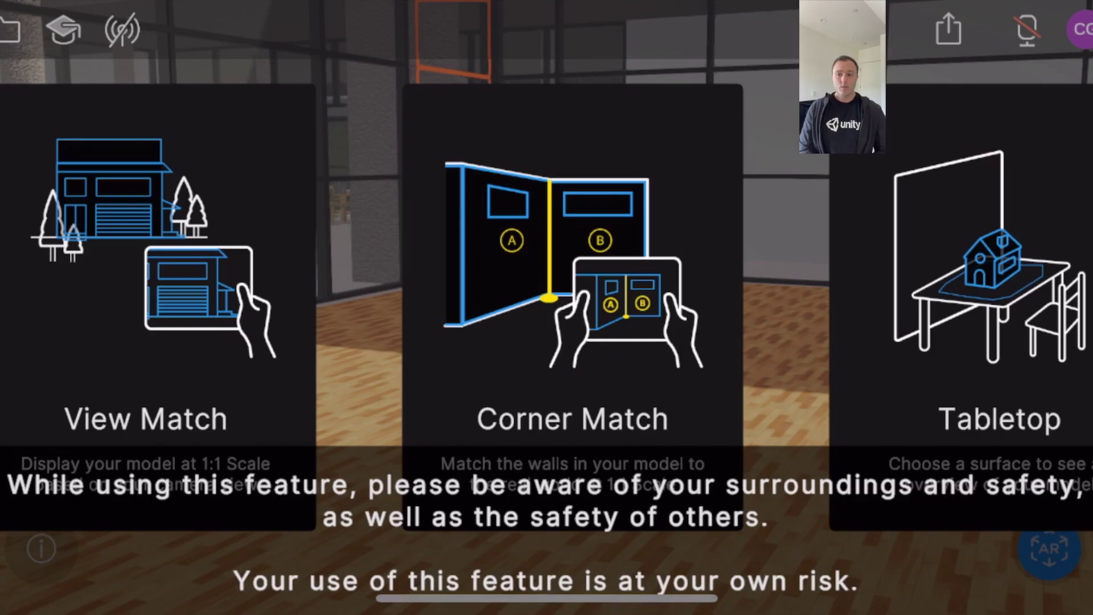
{"action": "left_click", "coordinate": [146, 307]}
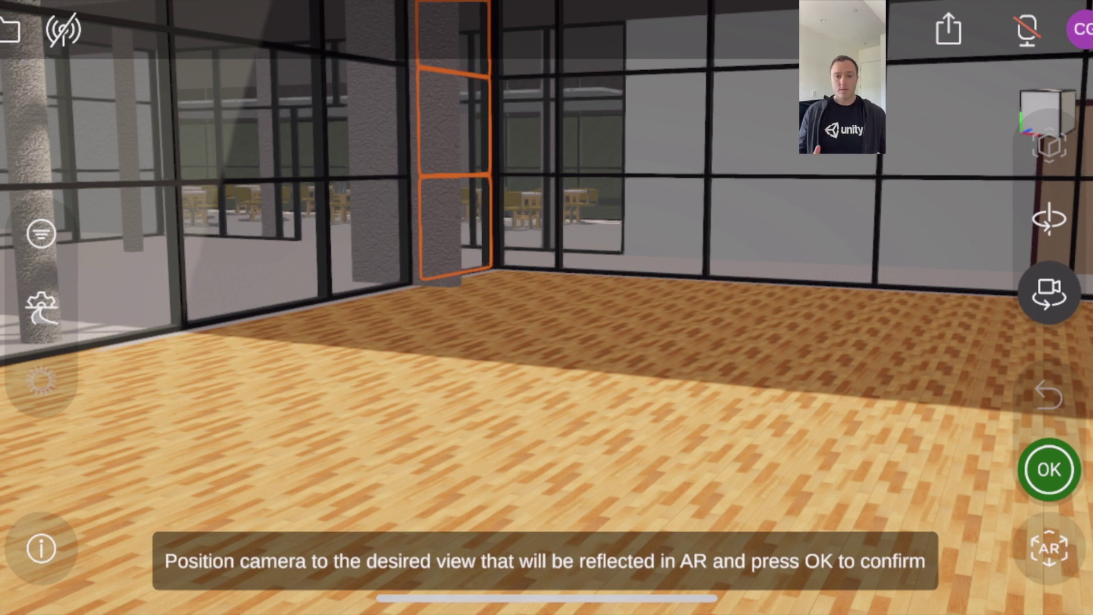
{"action": "left_click", "coordinate": [1048, 469]}
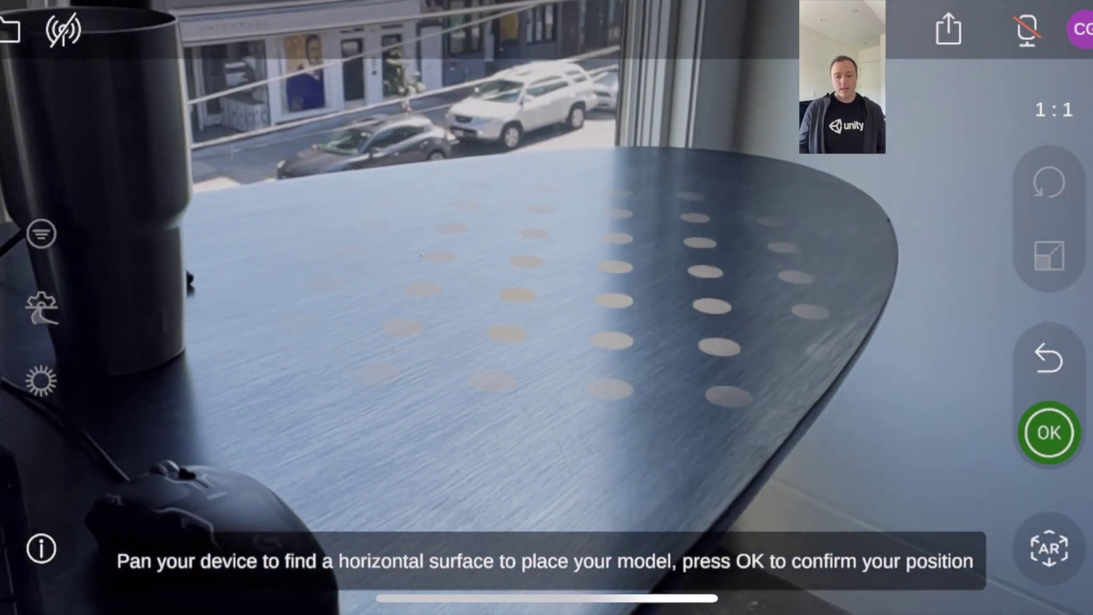
{"action": "left_click", "coordinate": [1049, 433]}
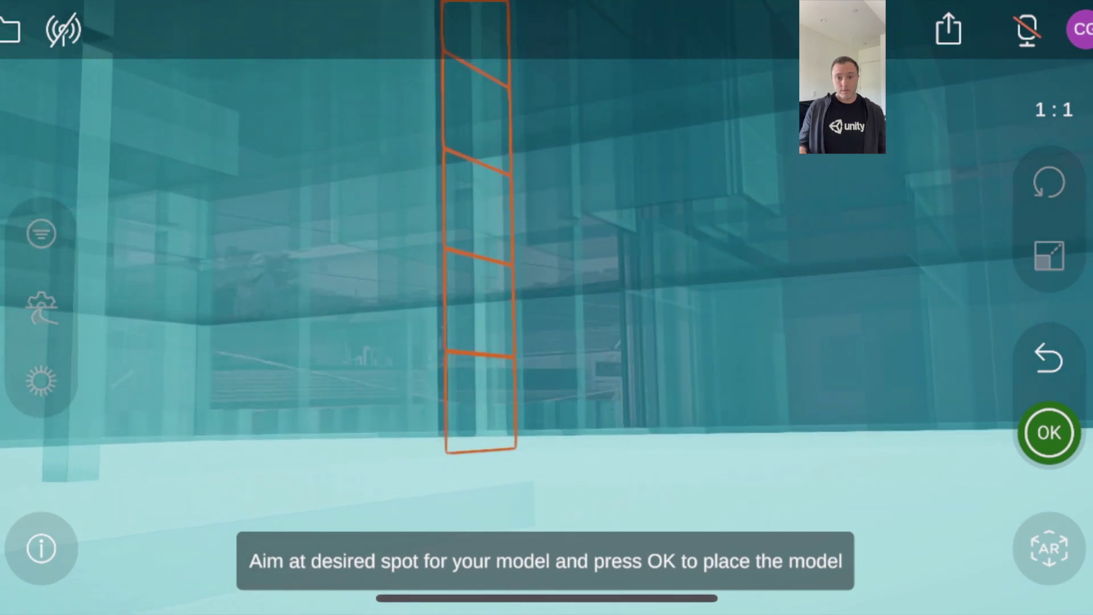
{"action": "left_click", "coordinate": [1048, 432]}
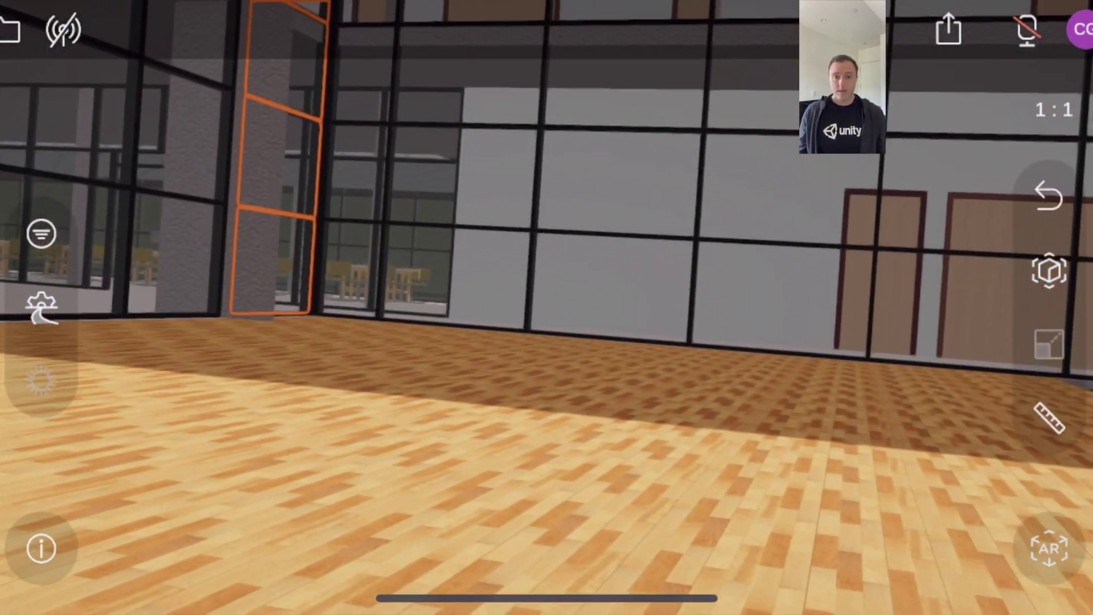
- Start AR Tabletop mode, place the school model on the real table surface at 1:100 and accept the placement
{"action": "left_click", "coordinate": [1049, 549]}
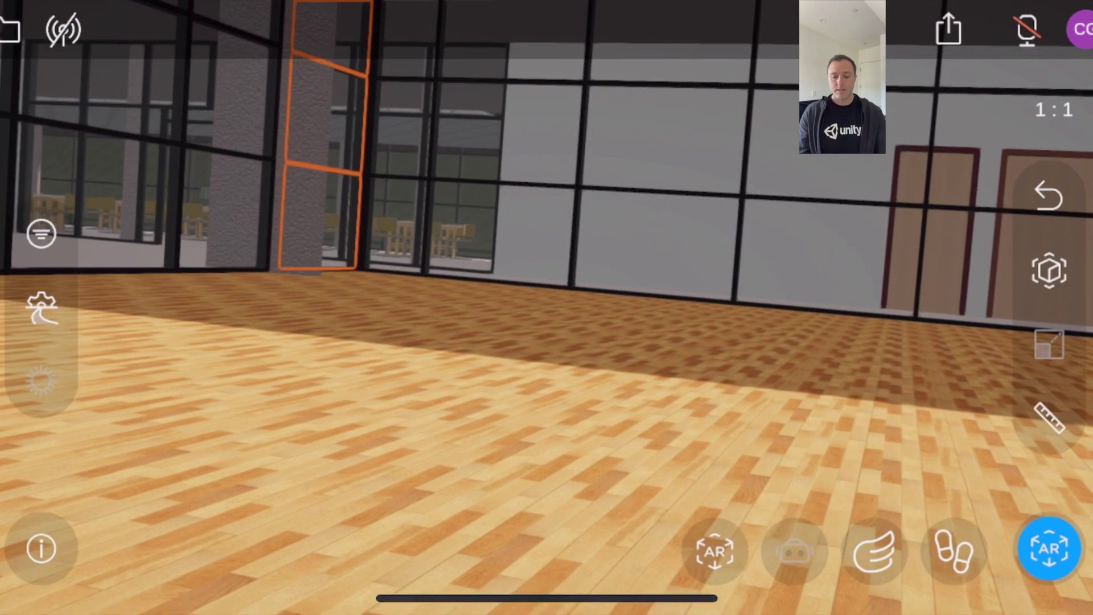
{"action": "left_click", "coordinate": [715, 551]}
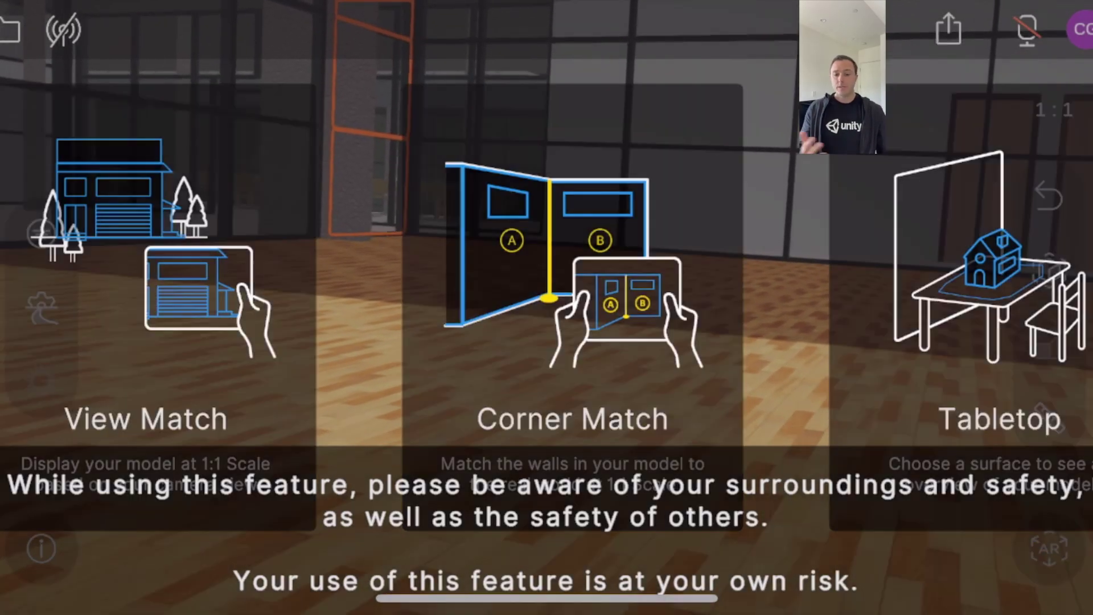
{"action": "left_click", "coordinate": [999, 308]}
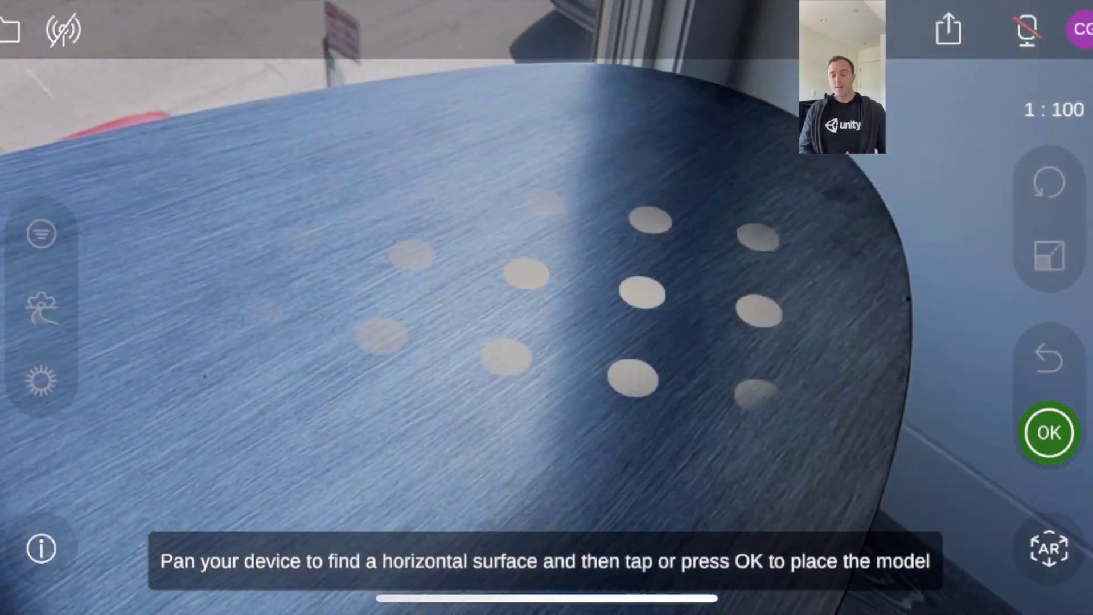
{"action": "left_click", "coordinate": [1049, 432]}
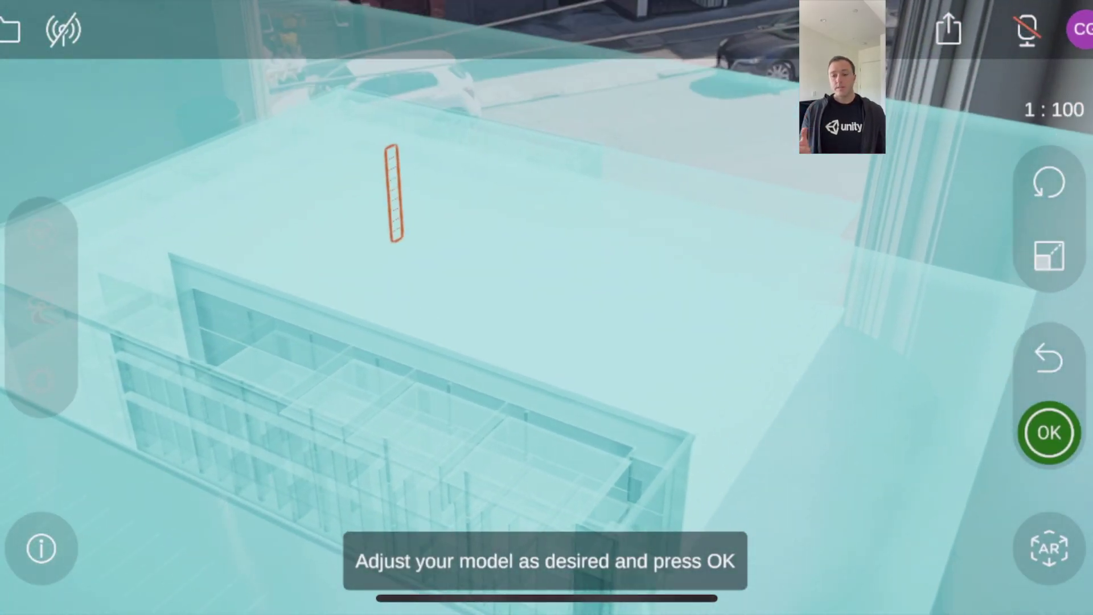
{"action": "left_click", "coordinate": [1049, 433]}
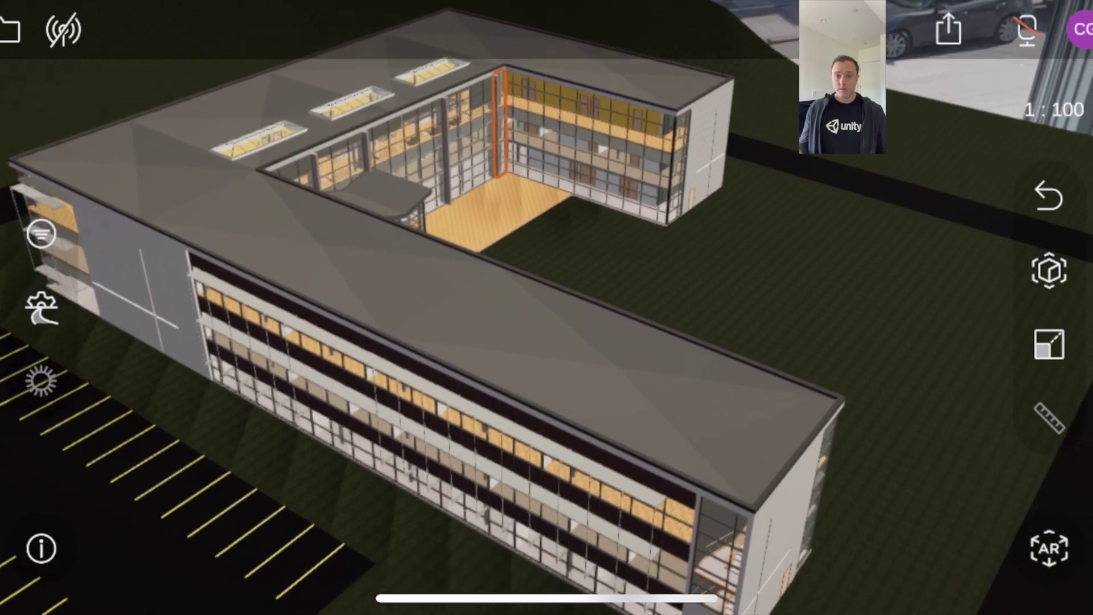
- Shrink the tabletop AR model to a scale of 1:1000 by way of 1:200
{"action": "left_click", "coordinate": [1049, 344]}
{"action": "left_click_drag", "start_coordinate": [842, 318], "coordinate": [847, 437]}
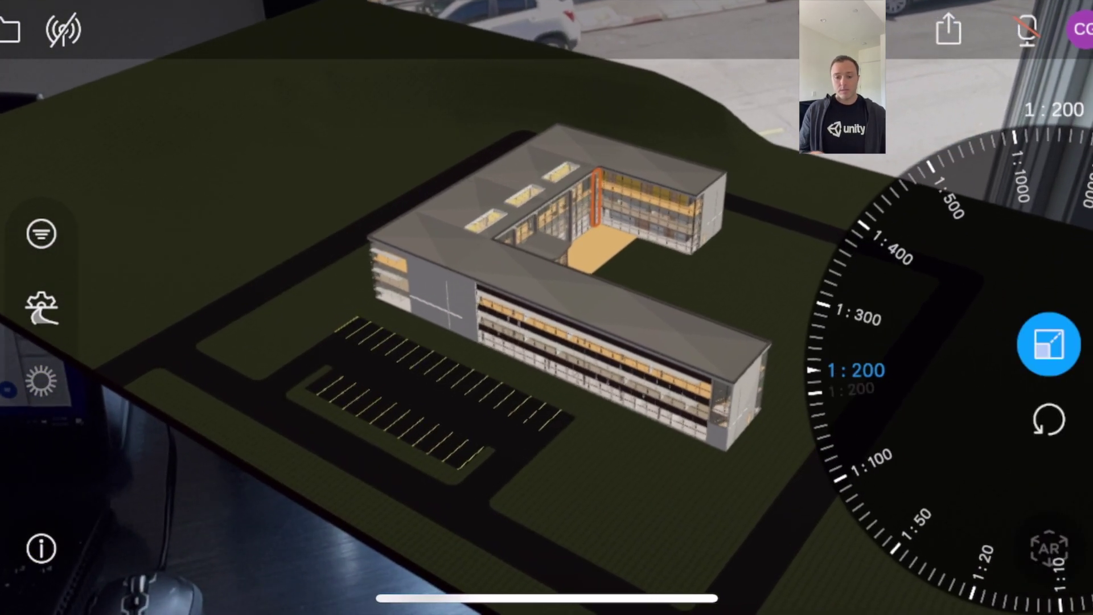
{"action": "left_click_drag", "start_coordinate": [842, 296], "coordinate": [845, 452]}
{"action": "left_click_drag", "start_coordinate": [854, 250], "coordinate": [853, 370]}
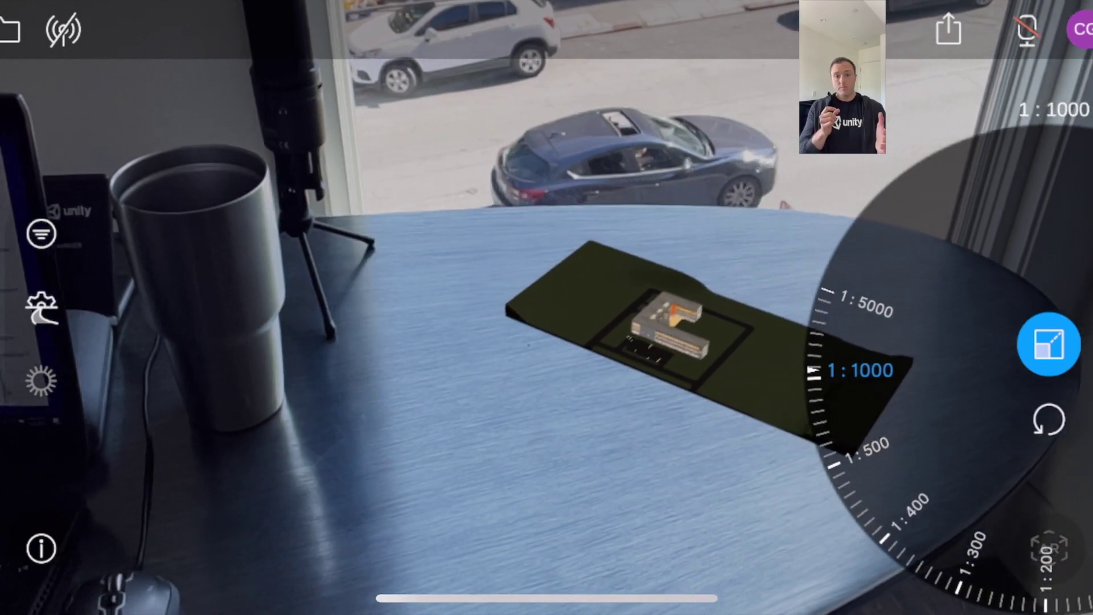
- Enlarge the AR model through 1:50, 1:20 and 1:10 to 1:5, and return its scale to 1:200
{"action": "left_click_drag", "start_coordinate": [888, 513], "coordinate": [922, 177]}
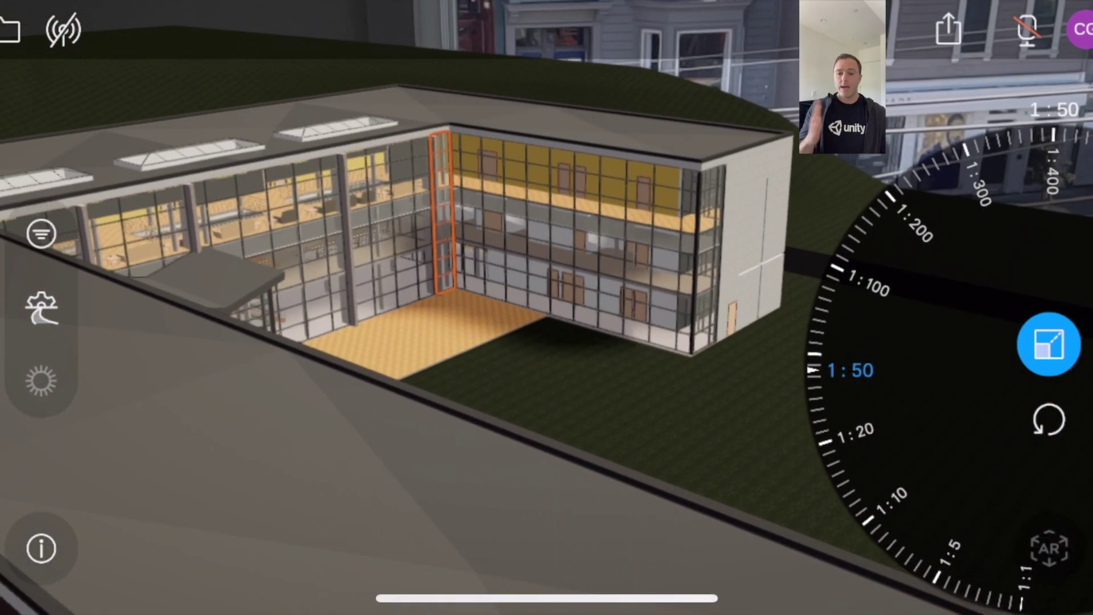
{"action": "left_click_drag", "start_coordinate": [854, 432], "coordinate": [853, 370]}
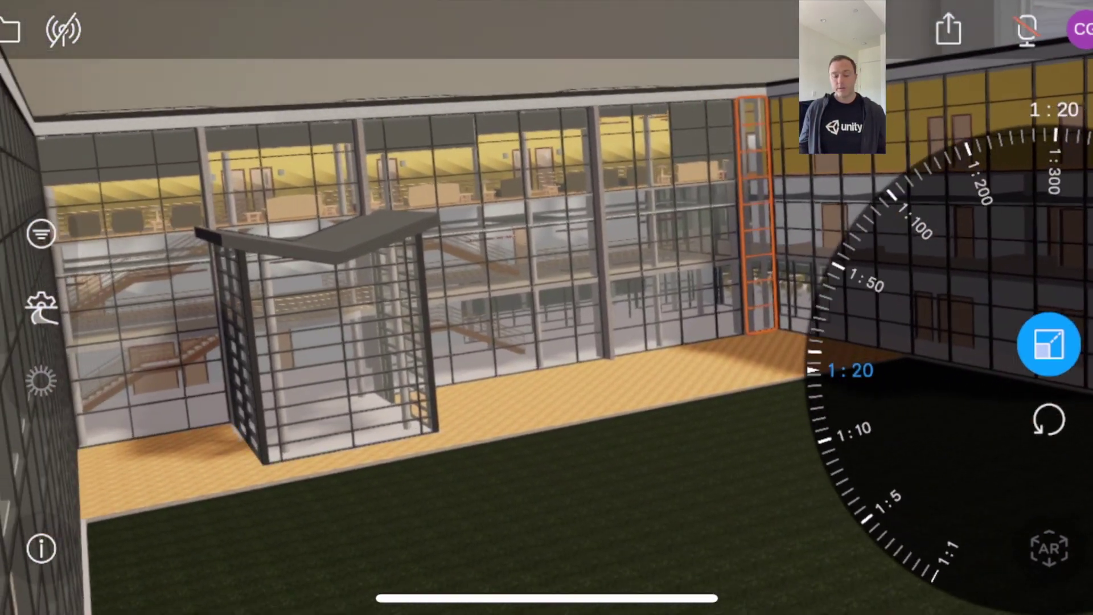
{"action": "left_click_drag", "start_coordinate": [854, 432], "coordinate": [854, 341]}
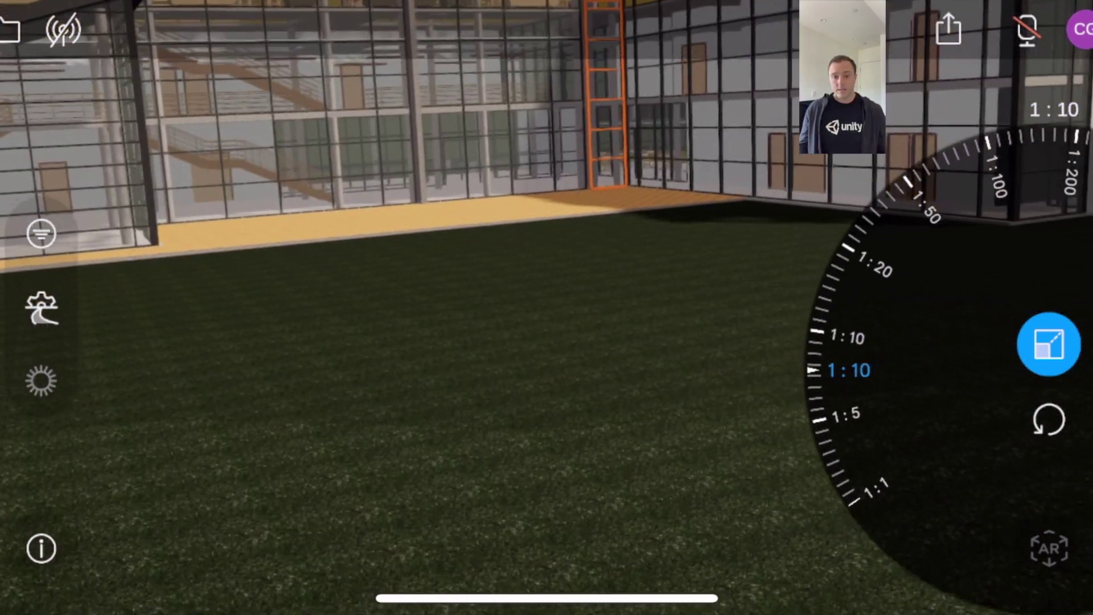
{"action": "left_click_drag", "start_coordinate": [848, 408], "coordinate": [848, 370]}
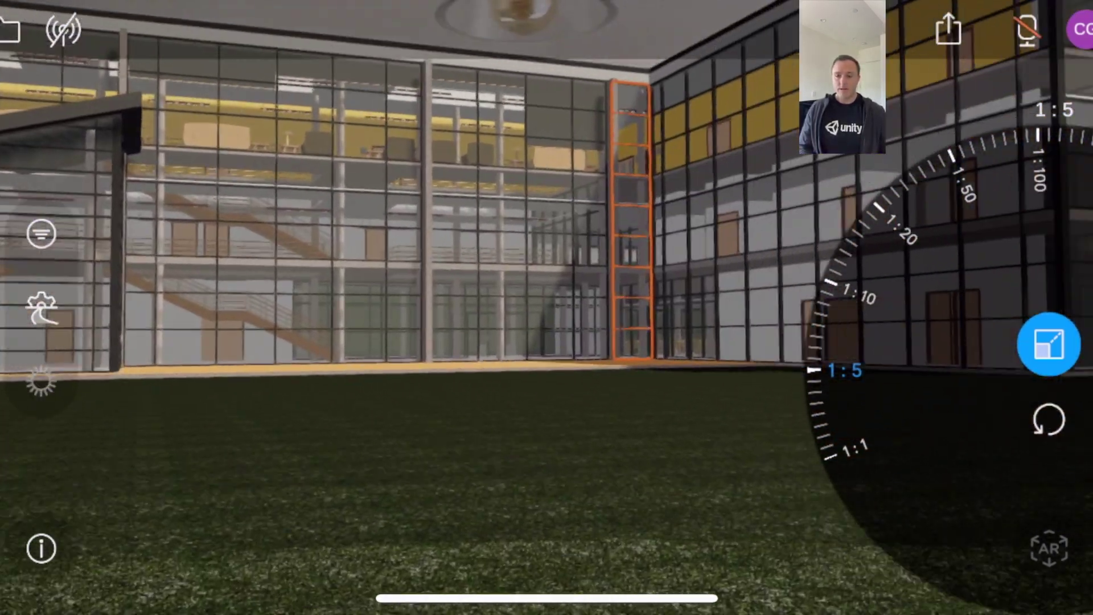
{"action": "left_click_drag", "start_coordinate": [837, 319], "coordinate": [854, 484]}
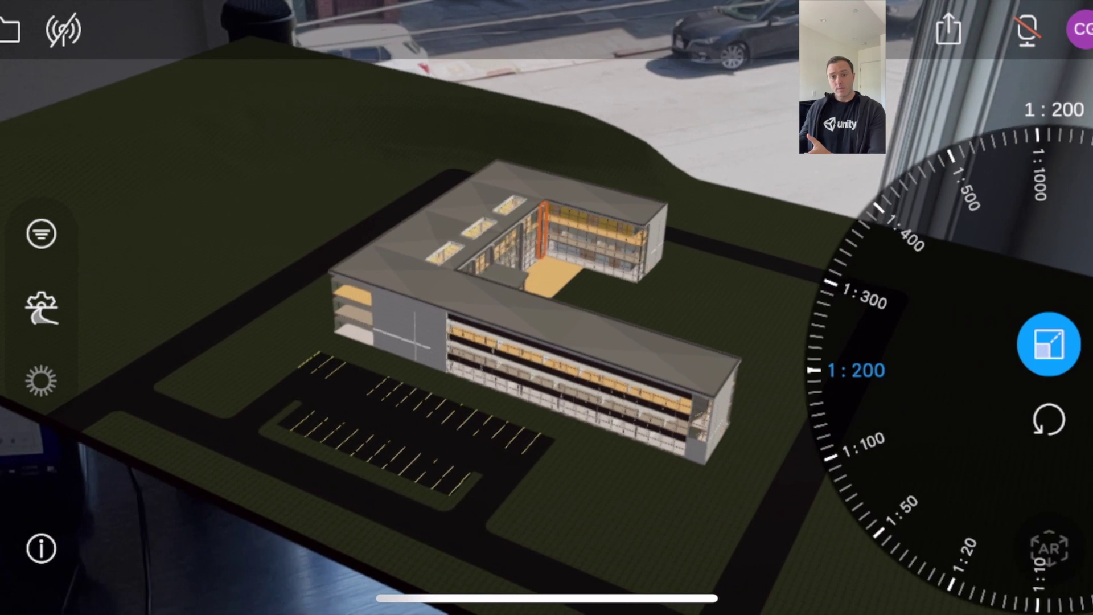
{"action": "left_click_drag", "start_coordinate": [843, 455], "coordinate": [865, 489]}
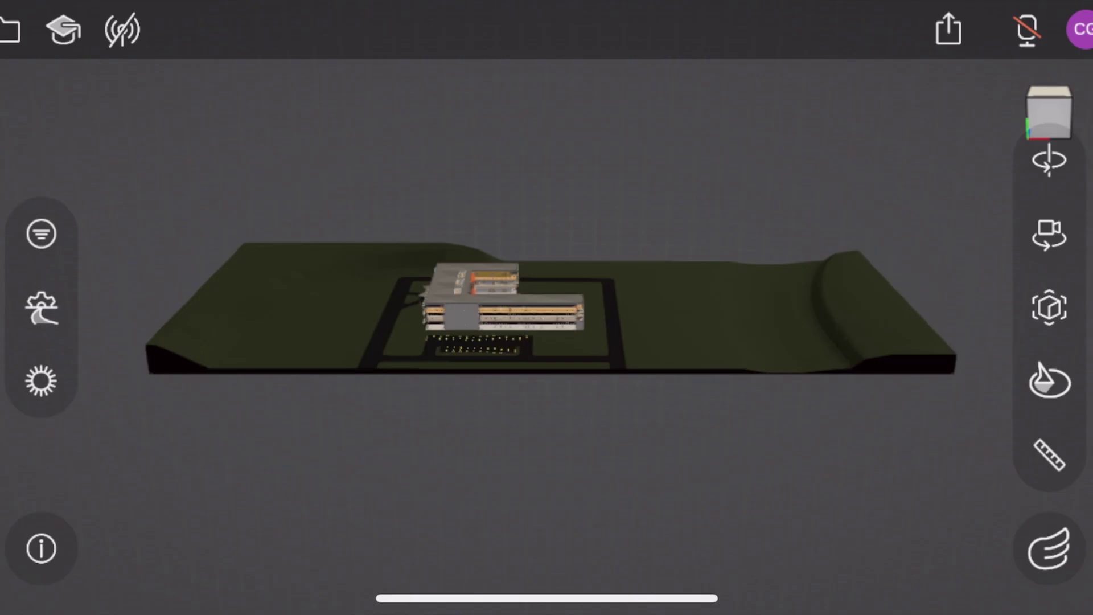
- Copy the project's public share link, switch to Slack and send the link as a message
{"action": "left_click", "coordinate": [948, 30]}
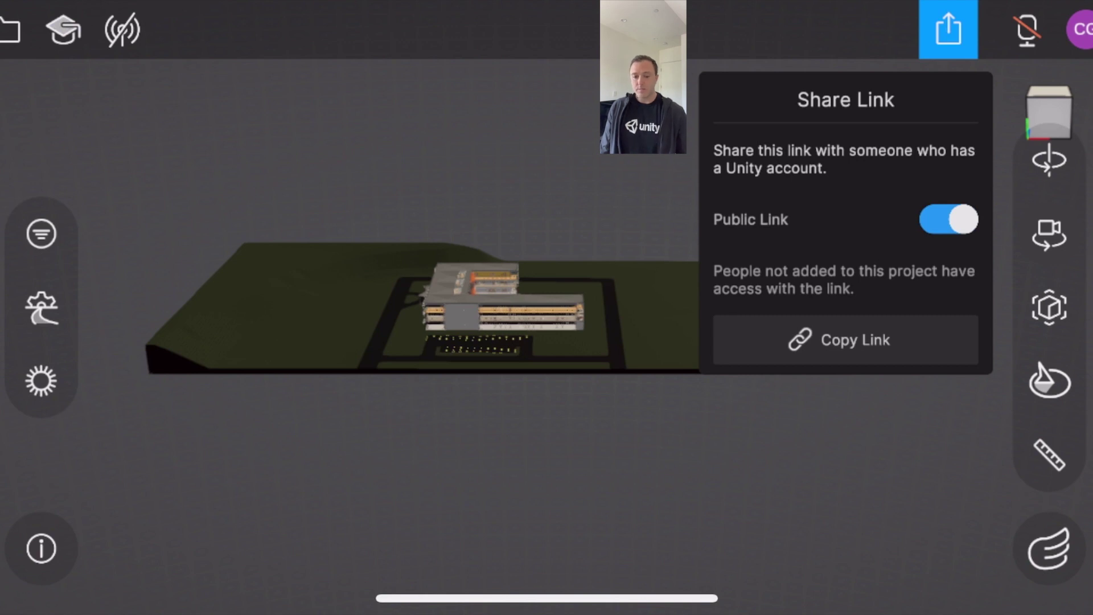
{"action": "left_click", "coordinate": [845, 340]}
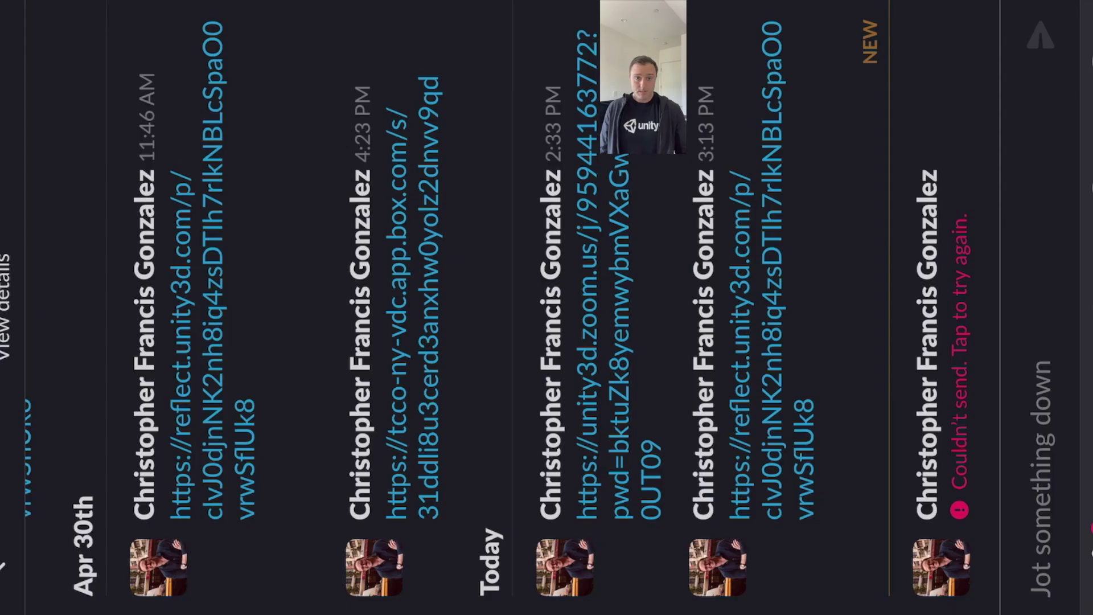
{"action": "left_click", "coordinate": [1038, 483]}
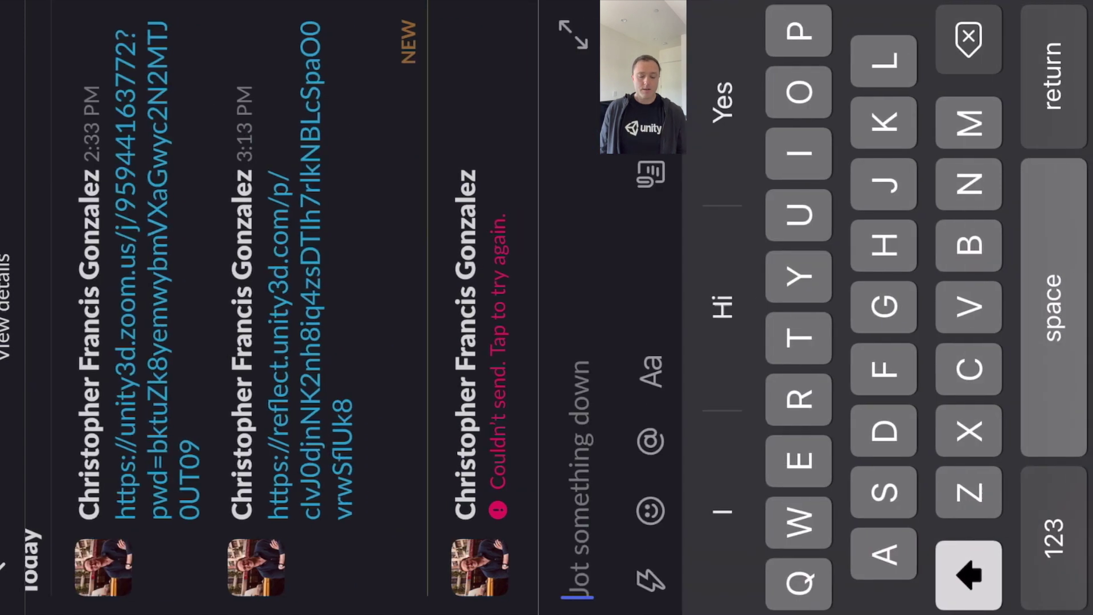
{"action": "left_click", "coordinate": [579, 484]}
{"action": "left_click", "coordinate": [505, 346]}
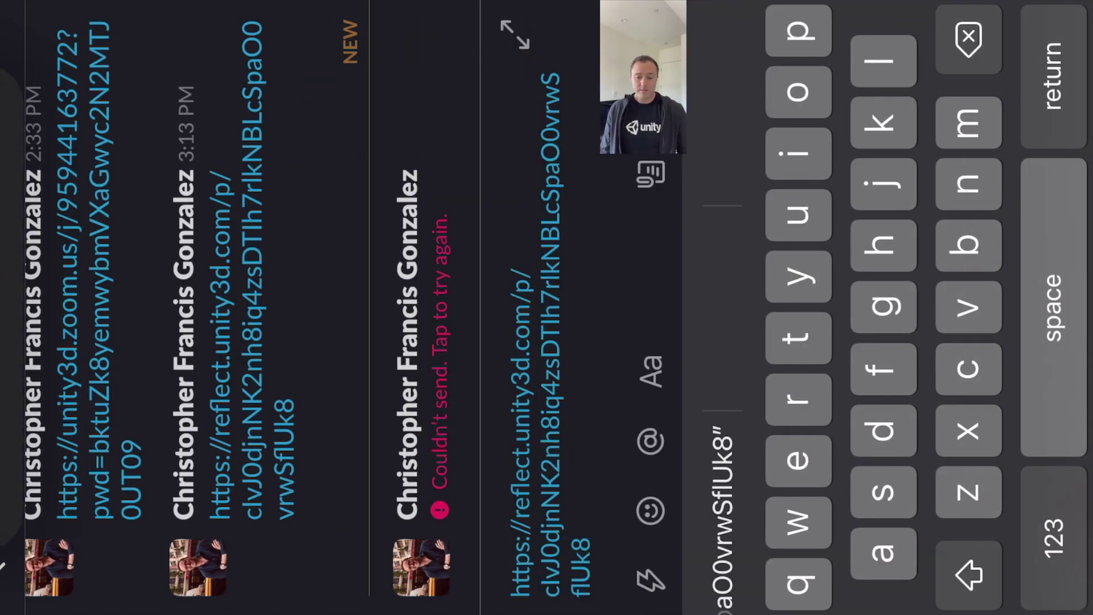
{"action": "key", "text": "Return"}
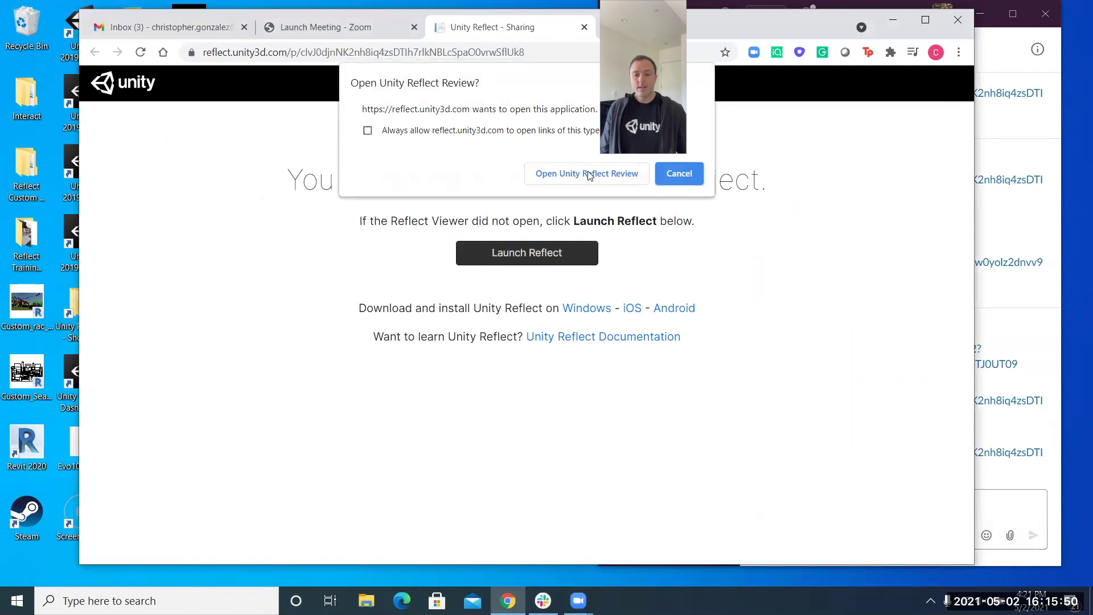
- Open the shared link on the desktop computer and load the school project in Unity Reflect Review
{"action": "left_click", "coordinate": [588, 173]}
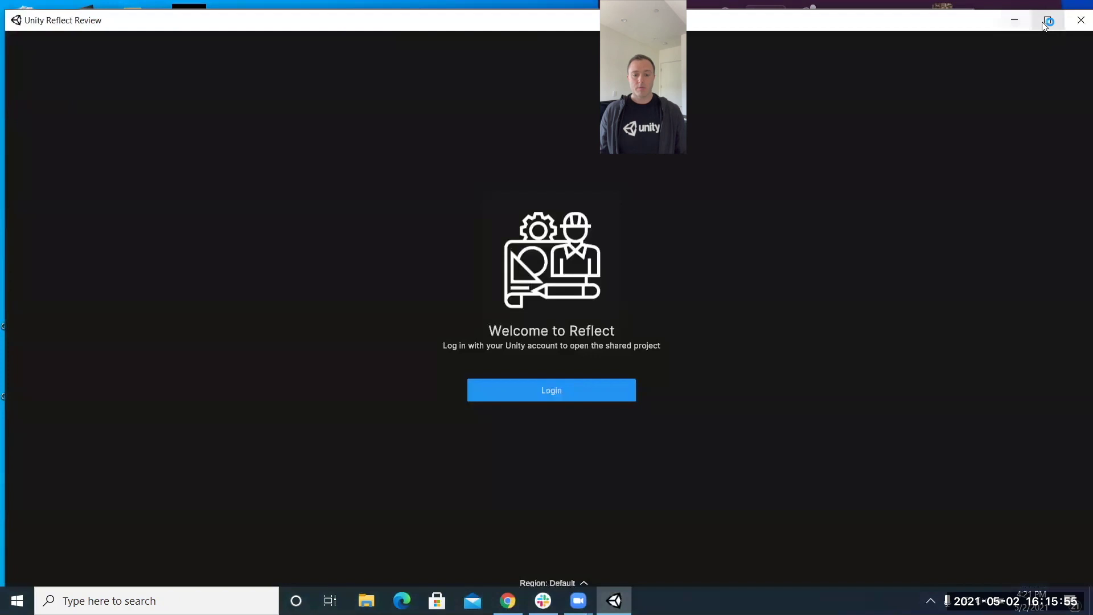
{"action": "left_click", "coordinate": [1046, 21]}
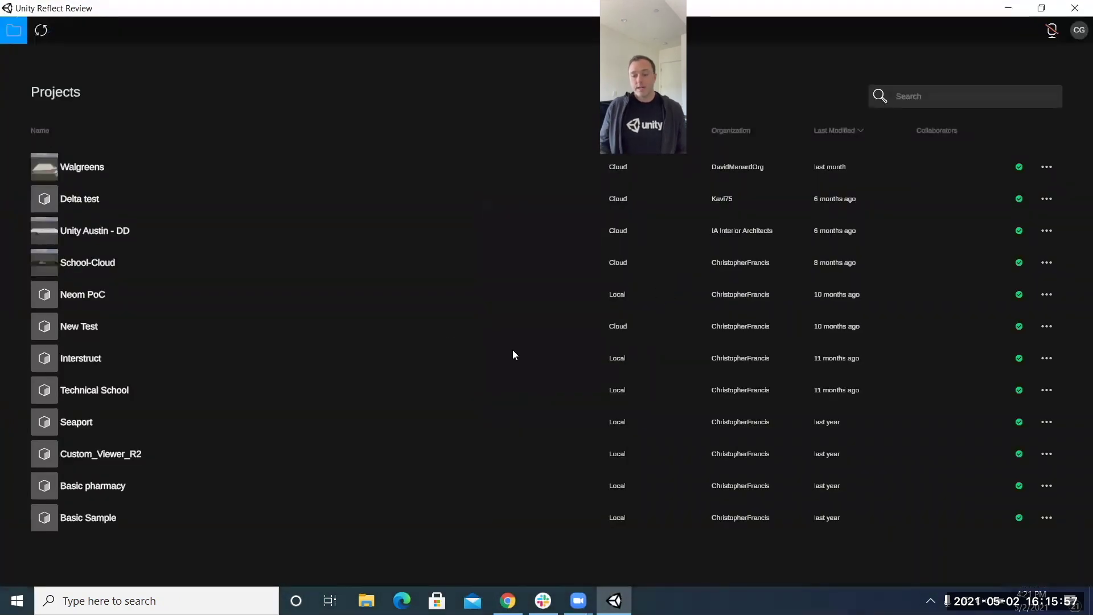
{"action": "left_click", "coordinate": [524, 343]}
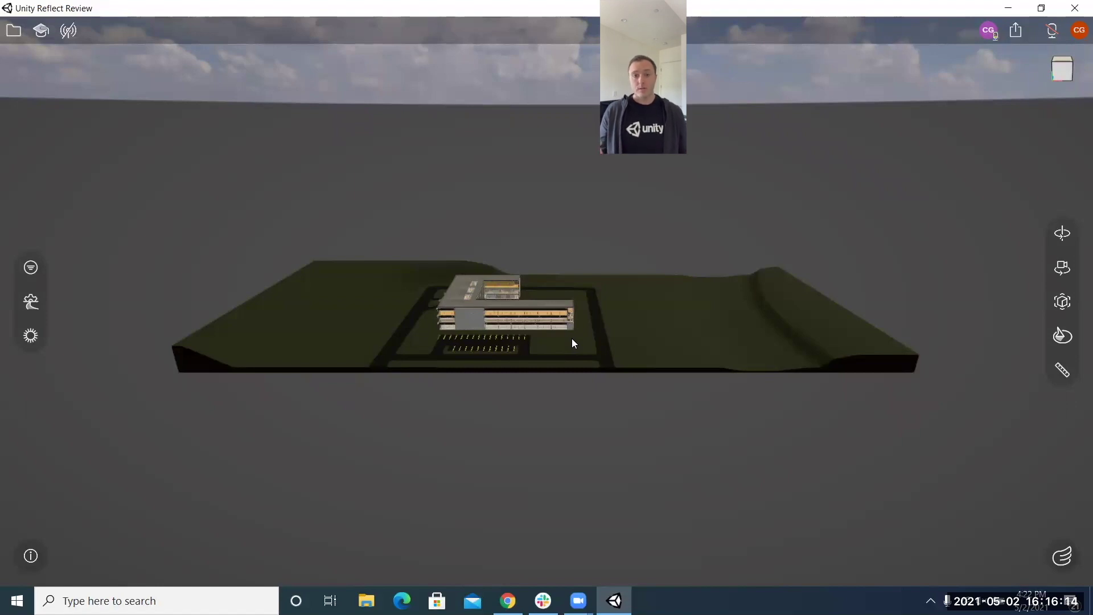
- View the model from the connected collaborator's viewpoint and return to fly navigation
{"action": "left_click", "coordinate": [989, 31]}
{"action": "left_click", "coordinate": [965, 90]}
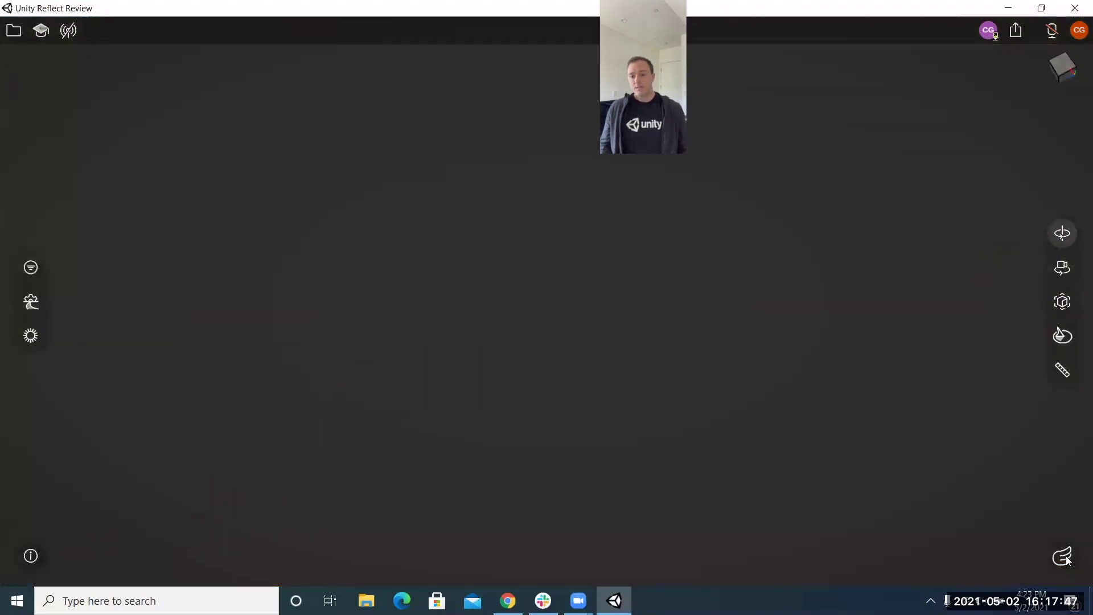
{"action": "left_click", "coordinate": [1061, 556]}
{"action": "left_click", "coordinate": [1037, 497]}
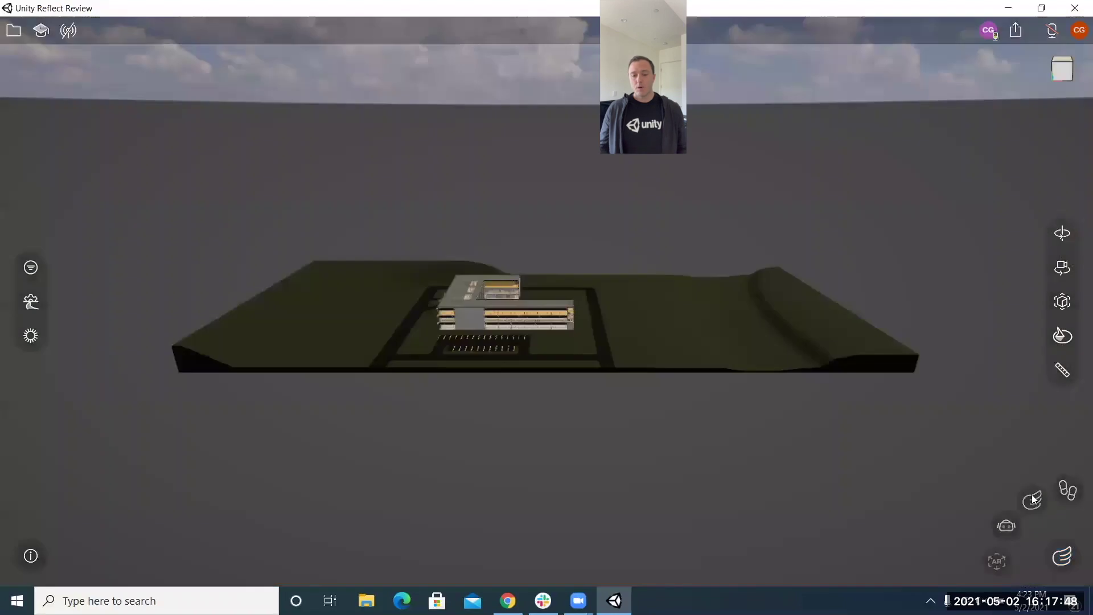
- Fly over the school into the wood-floored courtyard and examine the collaborator's avatar beside the glass-wall corner
{"action": "scroll", "coordinate": [511, 316], "scroll_direction": "up", "scroll_amount": 3}
{"action": "left_click_drag", "start_coordinate": [512, 316], "coordinate": [716, 299]}
{"action": "scroll", "coordinate": [603, 302], "scroll_direction": "up", "scroll_amount": 5}
{"action": "scroll", "coordinate": [715, 298], "scroll_direction": "up", "scroll_amount": 8}
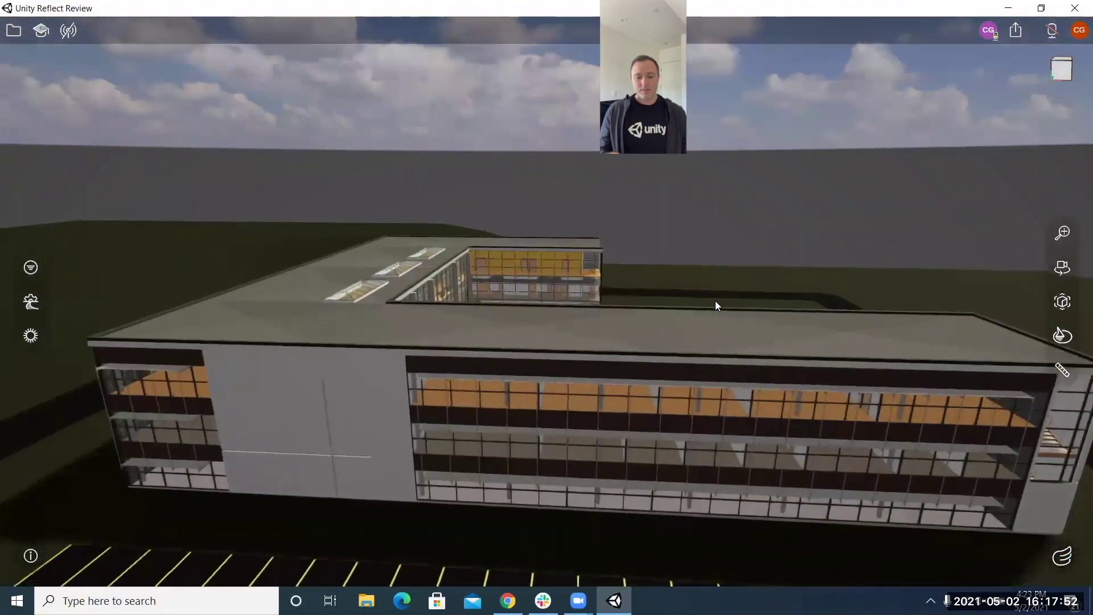
{"action": "scroll", "coordinate": [616, 358], "scroll_direction": "up", "scroll_amount": 10}
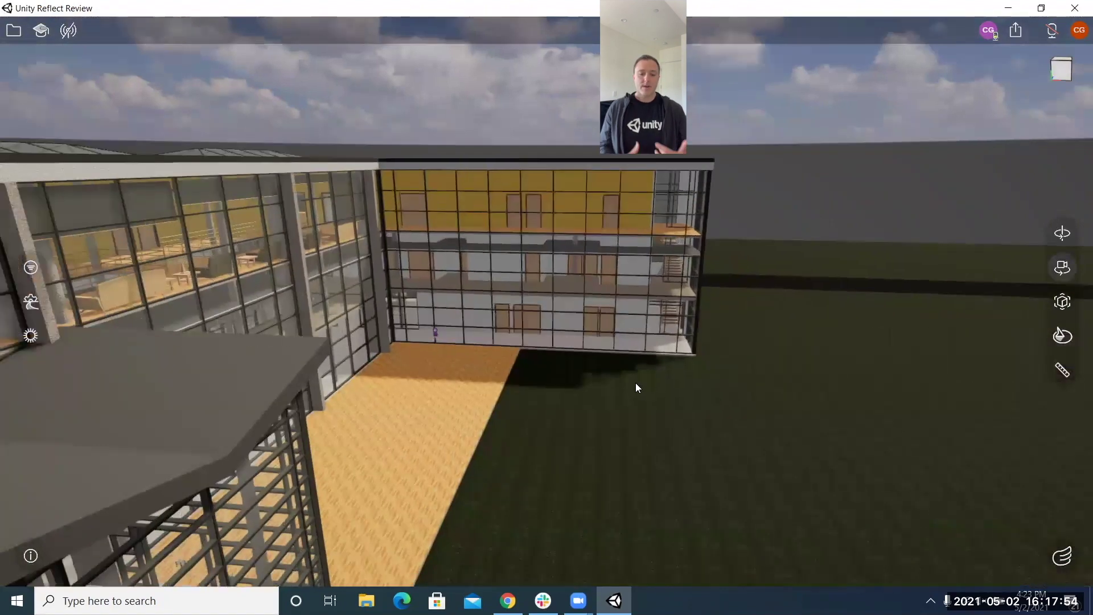
{"action": "scroll", "coordinate": [606, 405], "scroll_direction": "up", "scroll_amount": 10}
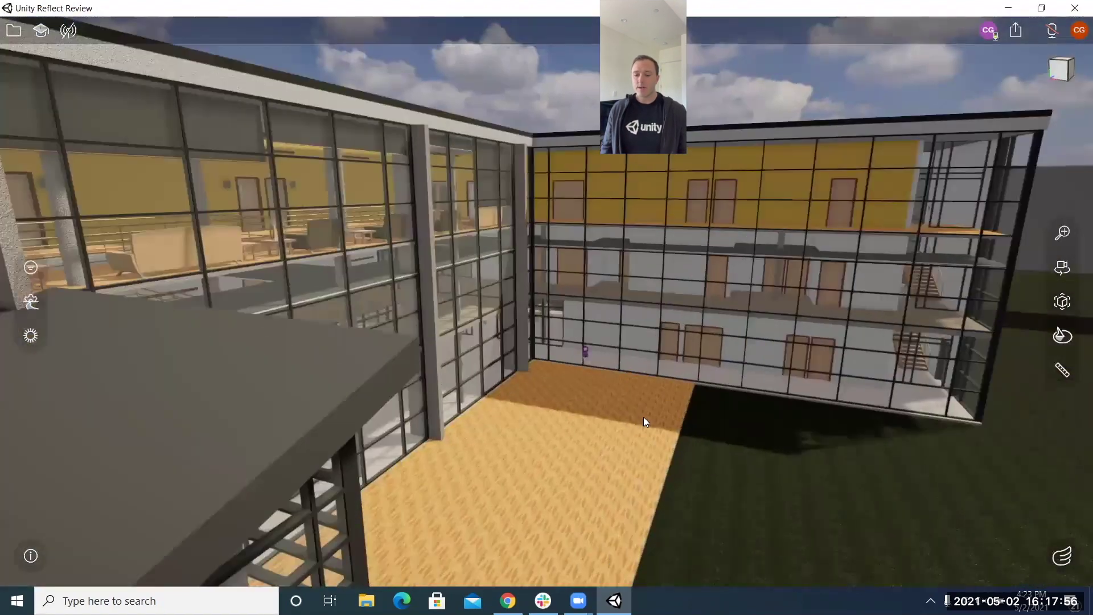
{"action": "scroll", "coordinate": [575, 321], "scroll_direction": "up", "scroll_amount": 8}
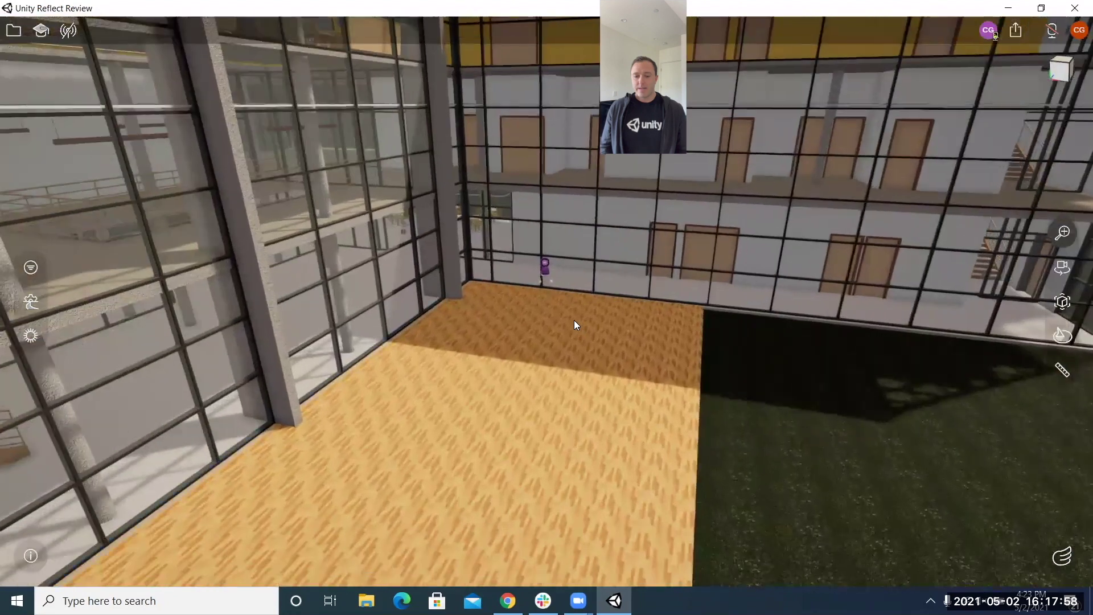
{"action": "right_click_drag", "start_coordinate": [571, 292], "coordinate": [579, 270]}
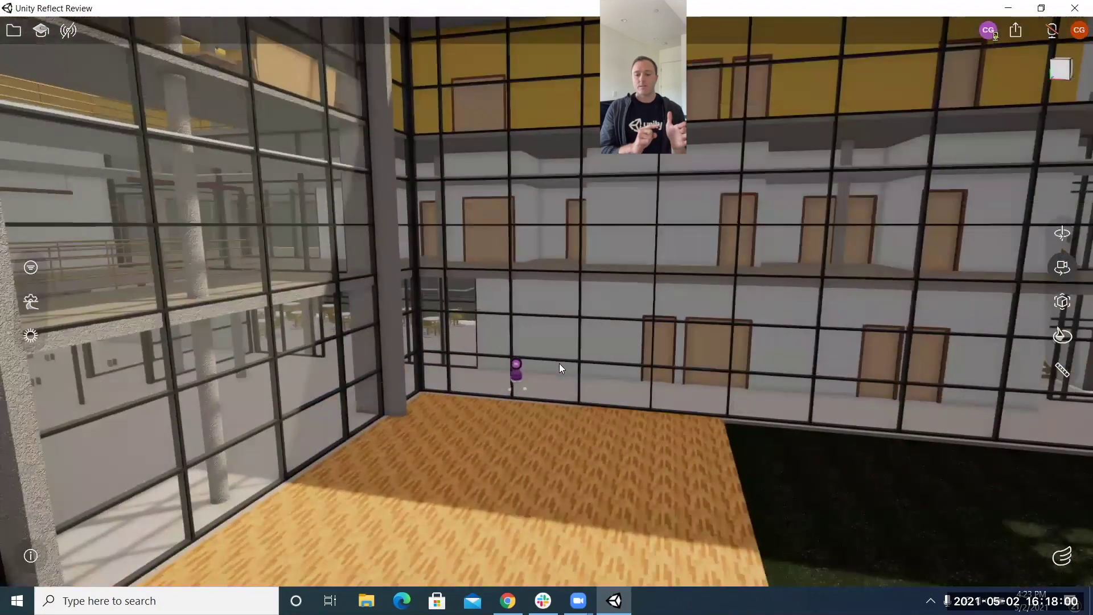
{"action": "scroll", "coordinate": [538, 459], "scroll_direction": "up", "scroll_amount": 8}
{"action": "scroll", "coordinate": [569, 453], "scroll_direction": "up", "scroll_amount": 4}
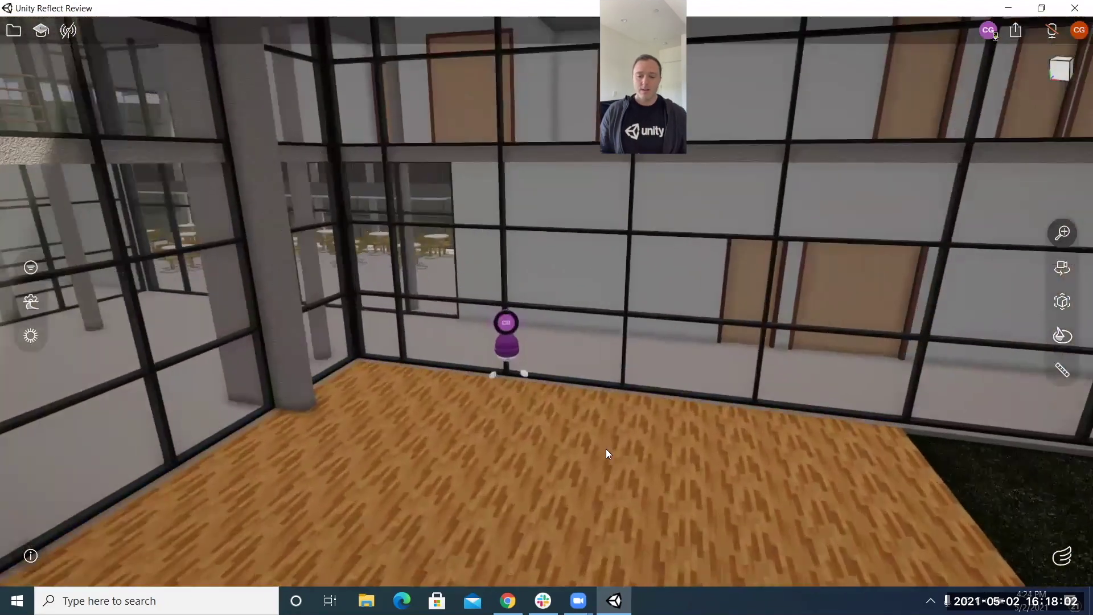
{"action": "right_click_drag", "start_coordinate": [606, 448], "coordinate": [628, 444]}
{"action": "scroll", "coordinate": [628, 444], "scroll_direction": "up", "scroll_amount": 3}
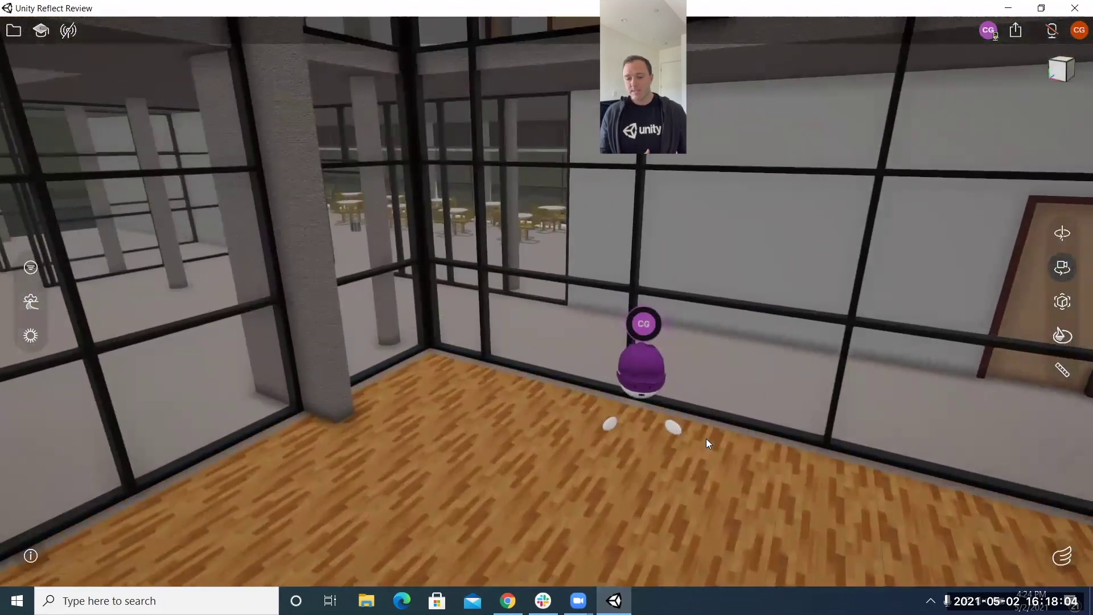